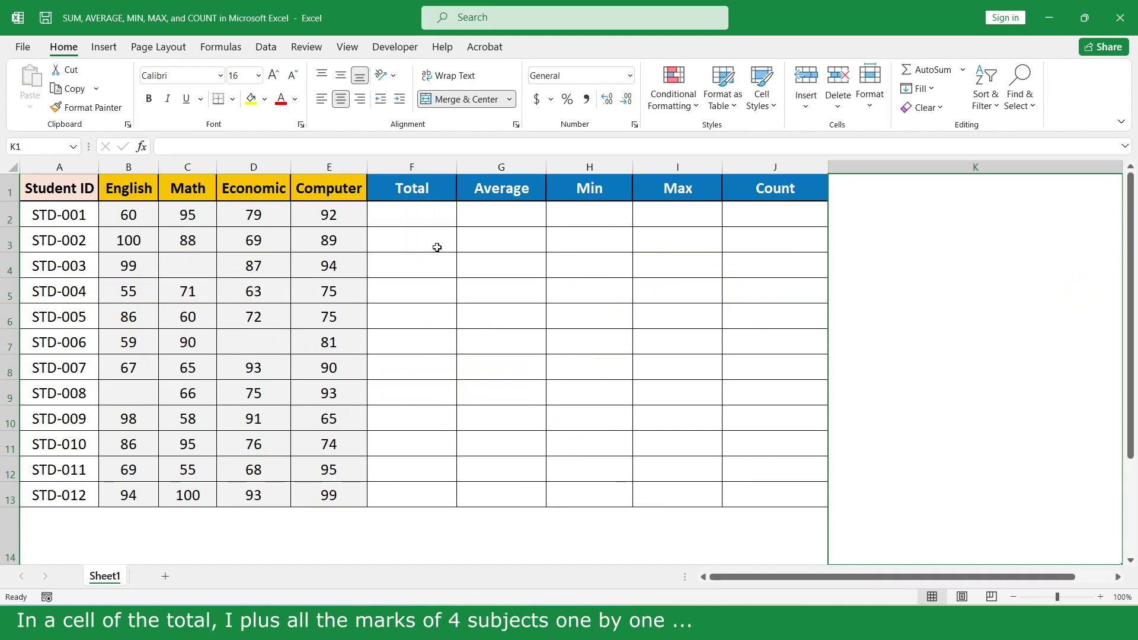
- Enter =E2+D2+C2+B2 in F2 to total STD-001's four marks
{"action": "left_click", "coordinate": [442, 213]}
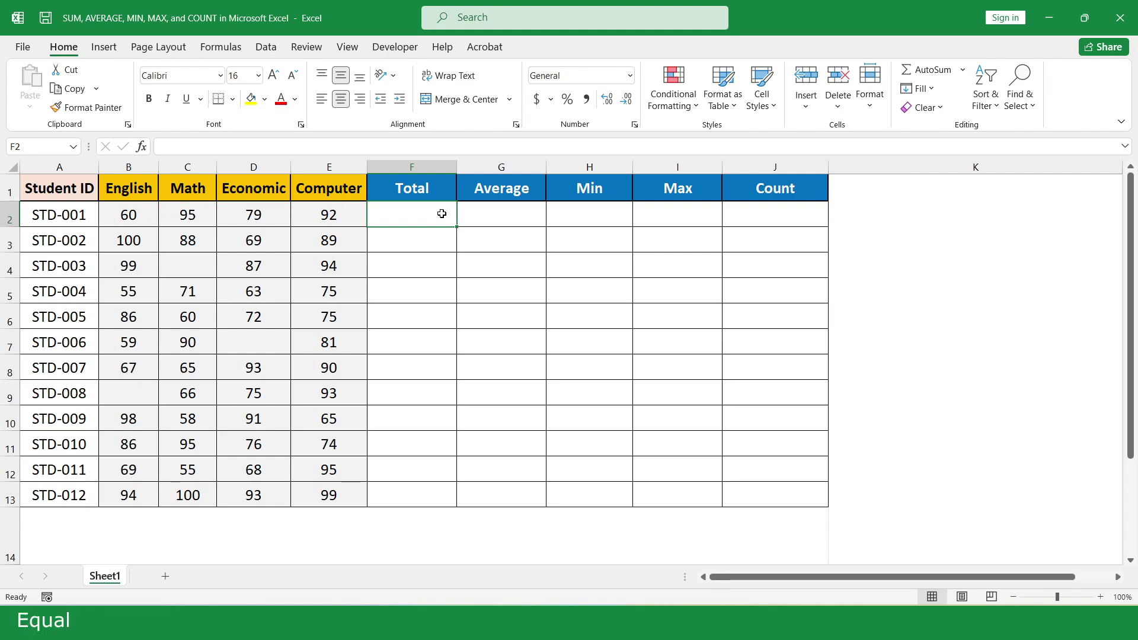
{"action": "type", "text": "="}
{"action": "left_click", "coordinate": [349, 213]}
{"action": "type", "text": "+"}
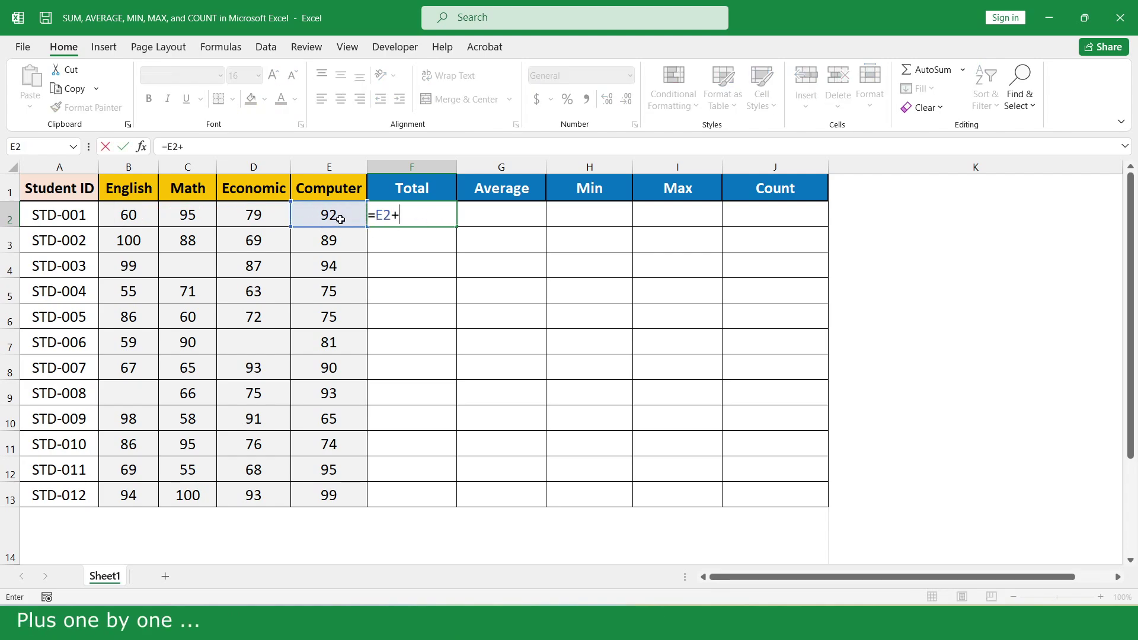
{"action": "left_click", "coordinate": [274, 215]}
{"action": "type", "text": "+"}
{"action": "left_click", "coordinate": [208, 214]}
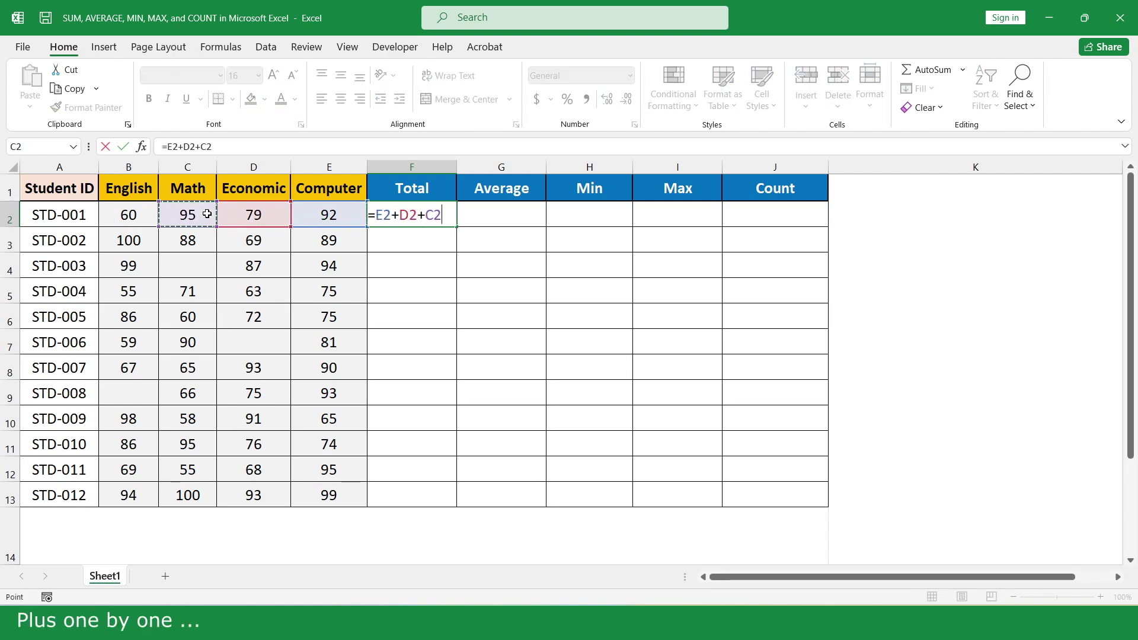
{"action": "type", "text": "+"}
{"action": "left_click", "coordinate": [145, 216]}
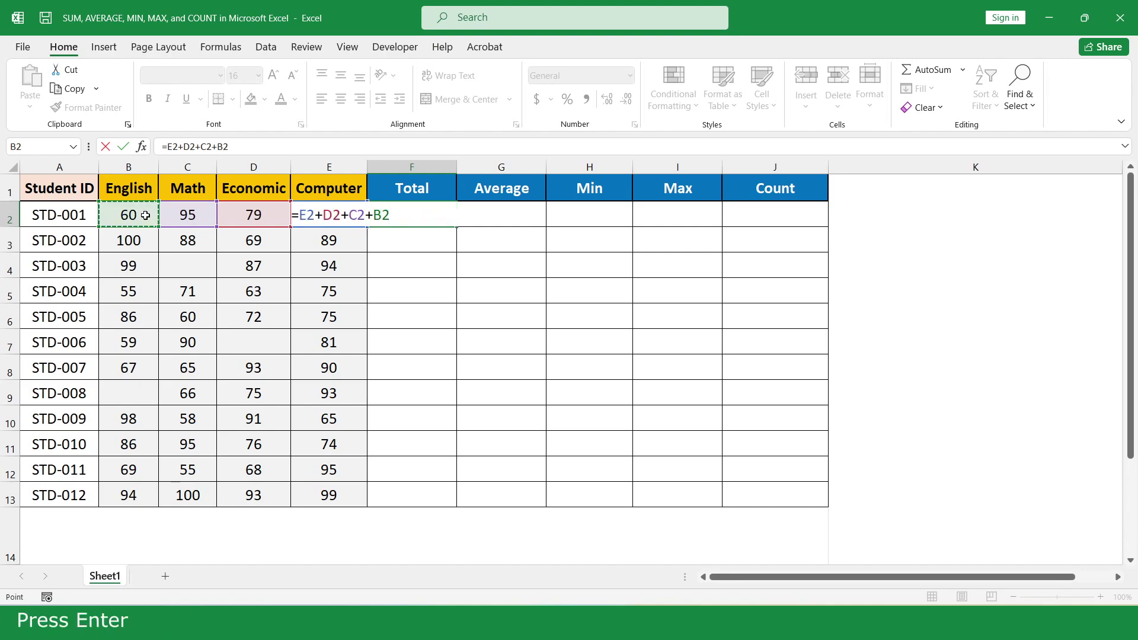
{"action": "key", "text": "Return"}
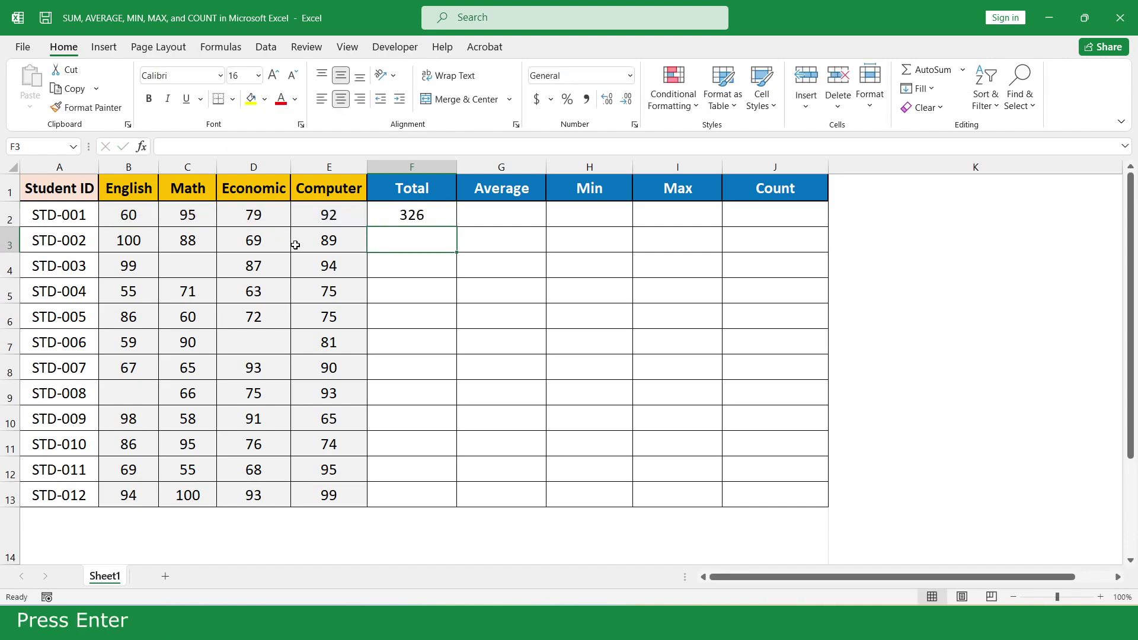
- Copy the F2 total formula down to F13, giving totals 326 through 386
{"action": "left_click", "coordinate": [437, 216]}
{"action": "left_click_drag", "start_coordinate": [456, 227], "coordinate": [442, 496]}
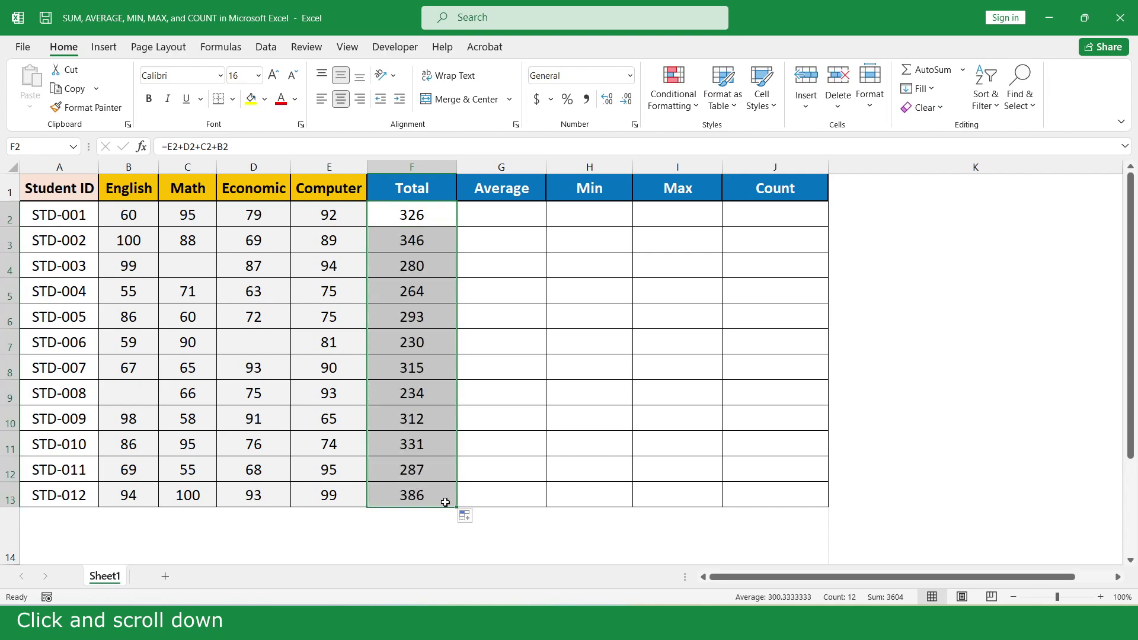
{"action": "left_click", "coordinate": [502, 530]}
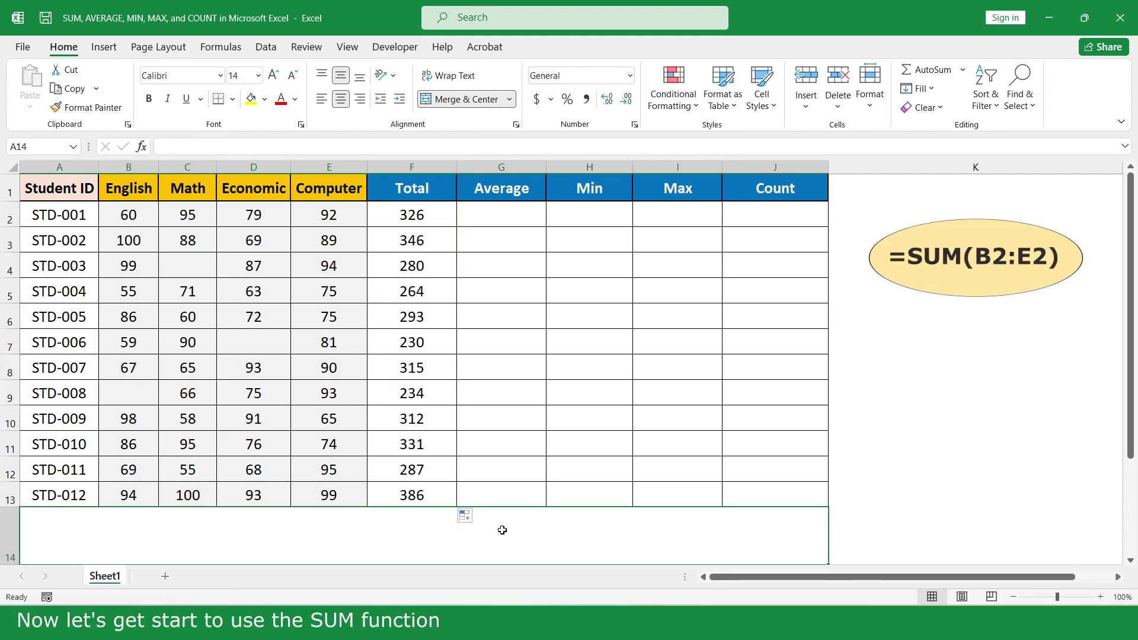
- Clear F2:F13 and refill it with =SUM(B2:E2), keeping totals 326 through 386
{"action": "left_click_drag", "start_coordinate": [440, 215], "coordinate": [442, 492]}
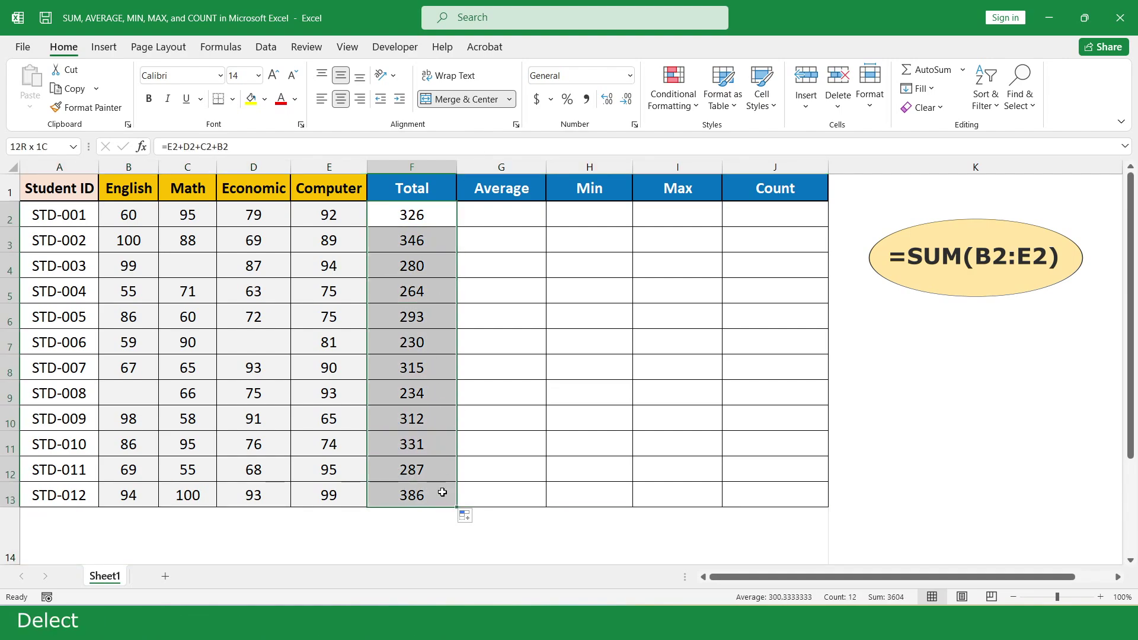
{"action": "key", "text": "Delete"}
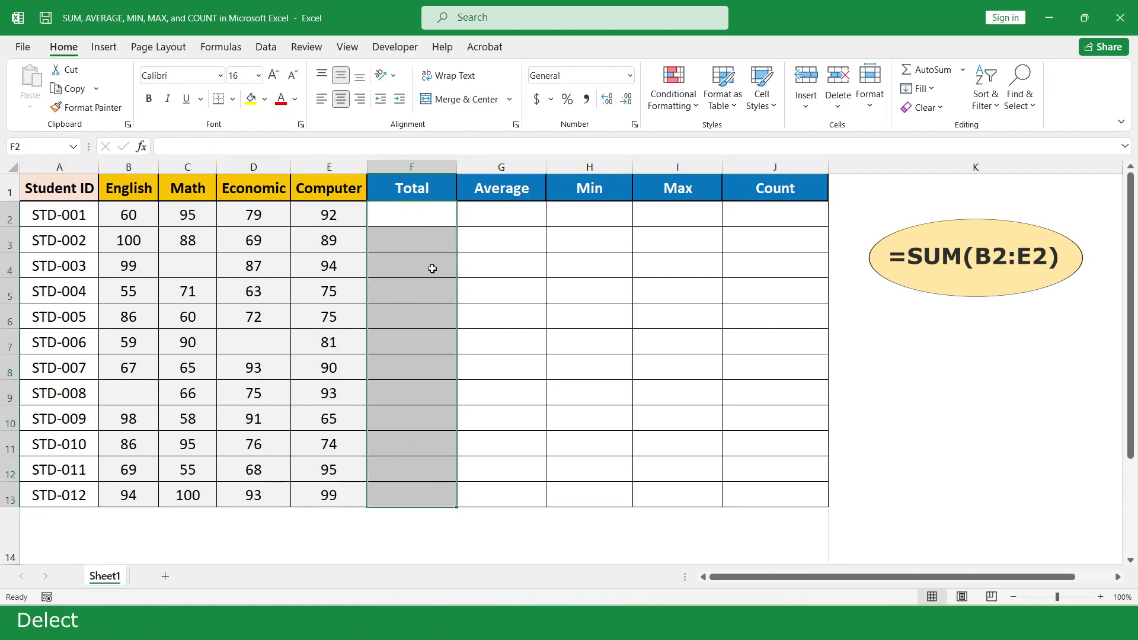
{"action": "left_click", "coordinate": [446, 215]}
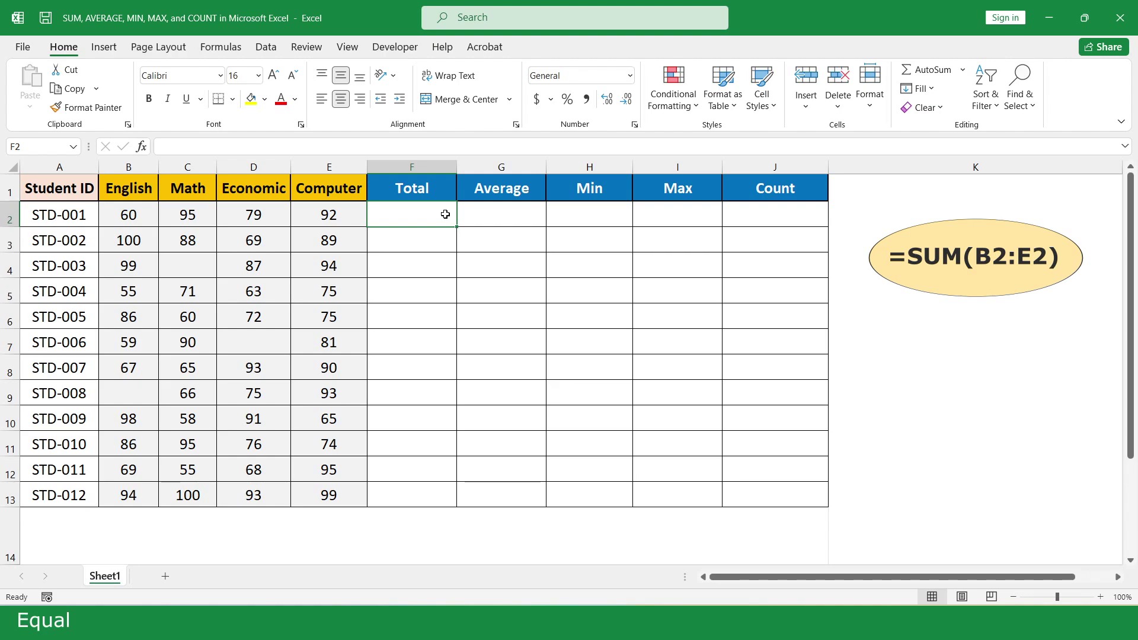
{"action": "type", "text": "=su"}
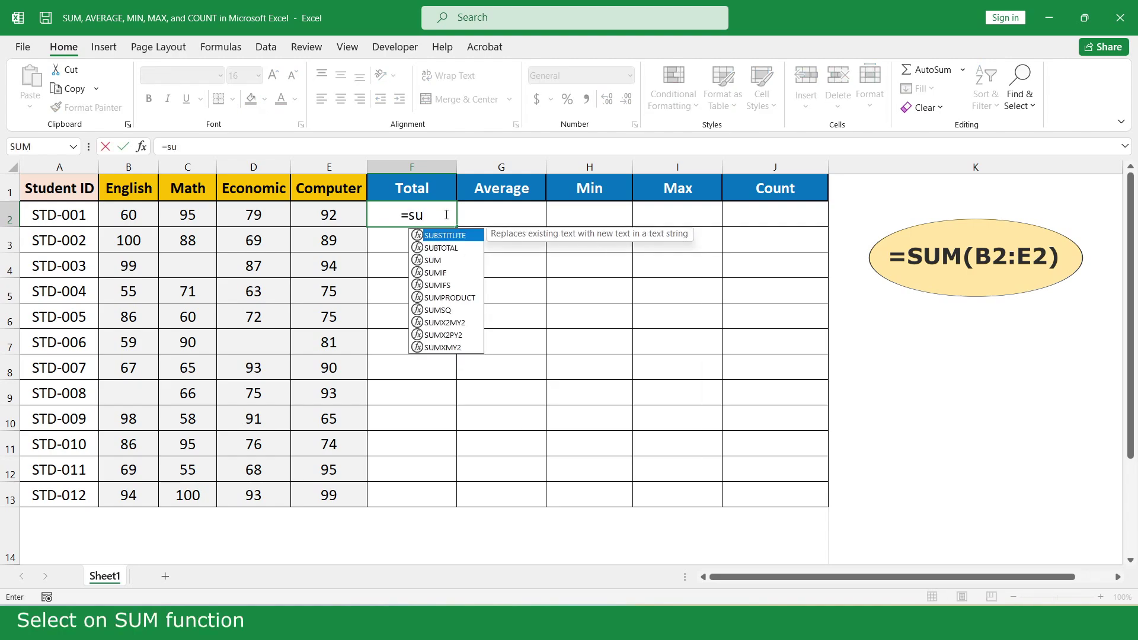
{"action": "double_click", "coordinate": [448, 261]}
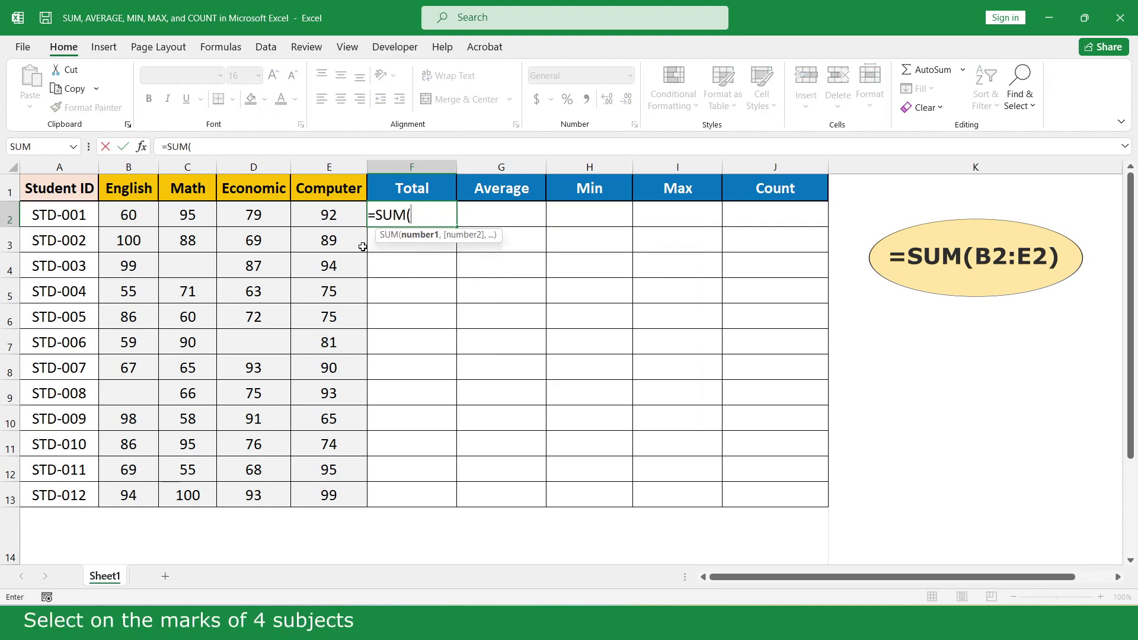
{"action": "left_click_drag", "start_coordinate": [354, 214], "coordinate": [149, 214]}
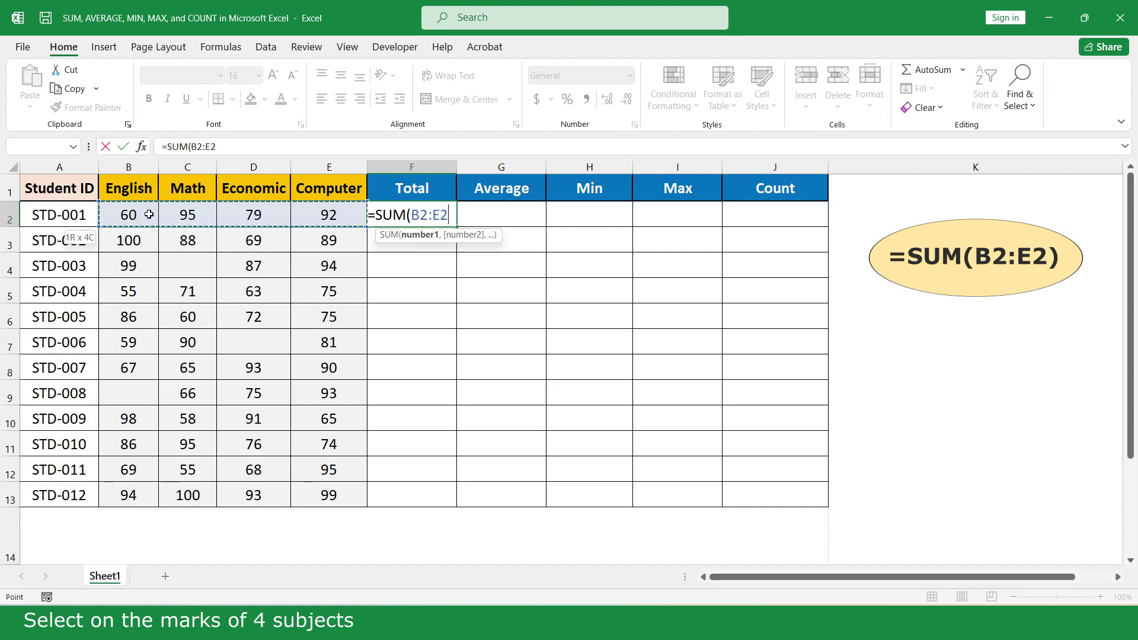
{"action": "type", "text": ")"}
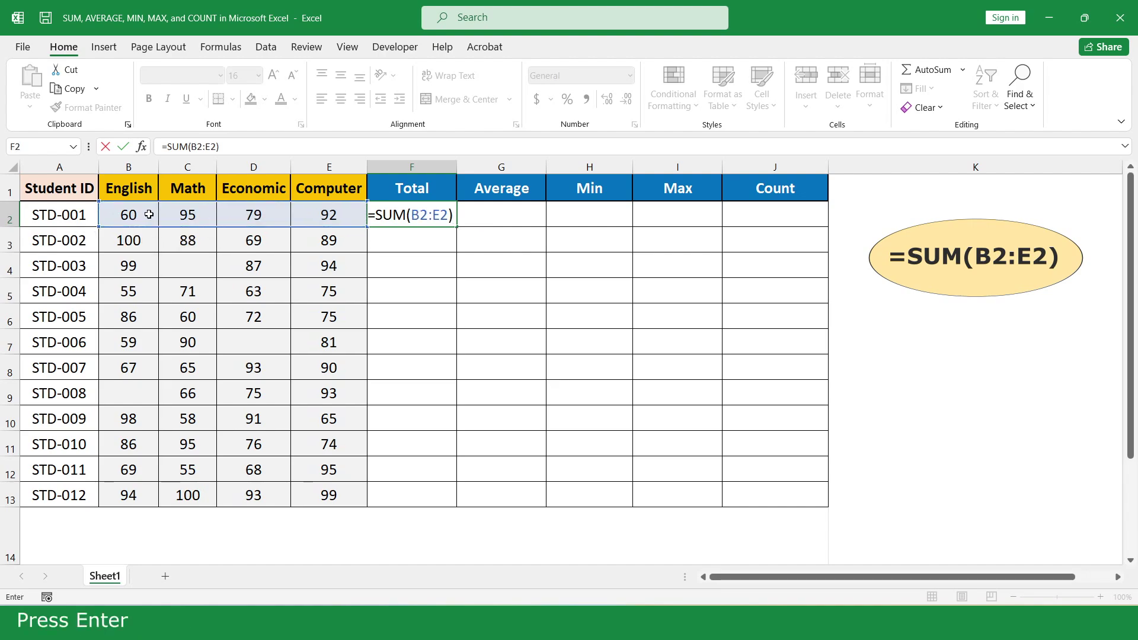
{"action": "key", "text": "Return"}
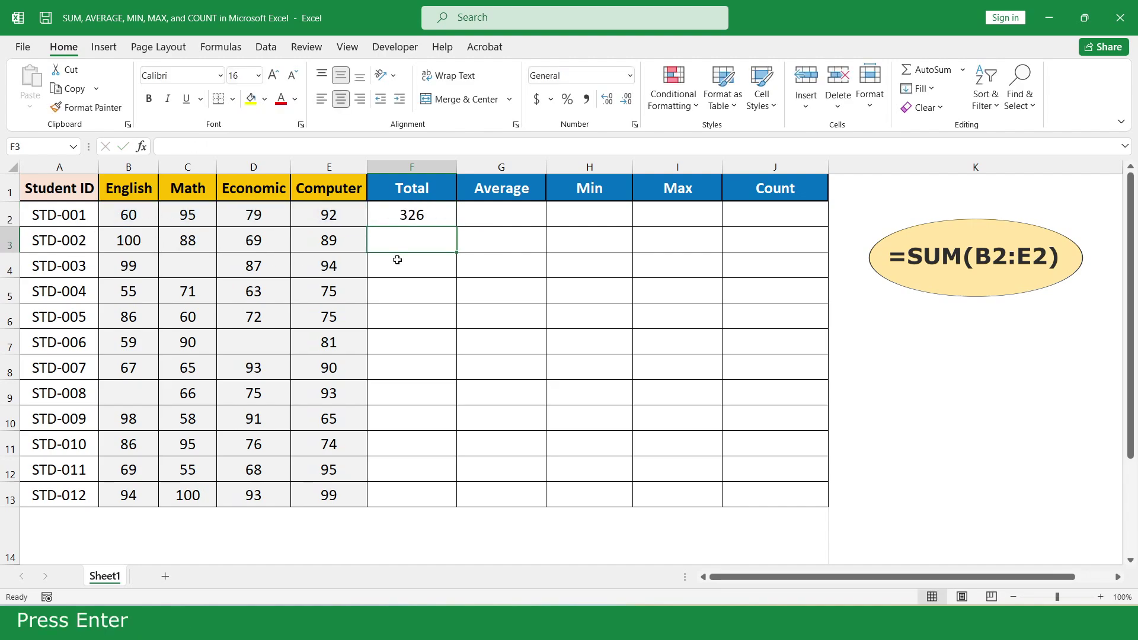
{"action": "left_click", "coordinate": [440, 211]}
{"action": "double_click", "coordinate": [456, 227]}
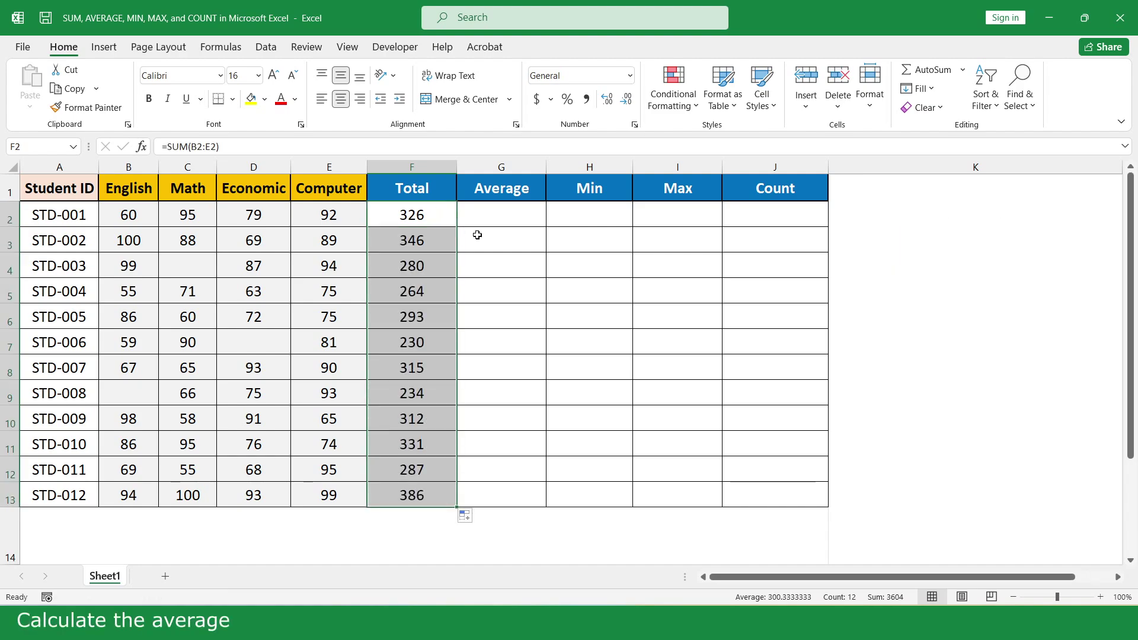
- Enter =SUM(B2:E2)/4 in G2 and fill it to G13, averages 81.50 to 96.50
{"action": "left_click", "coordinate": [535, 214]}
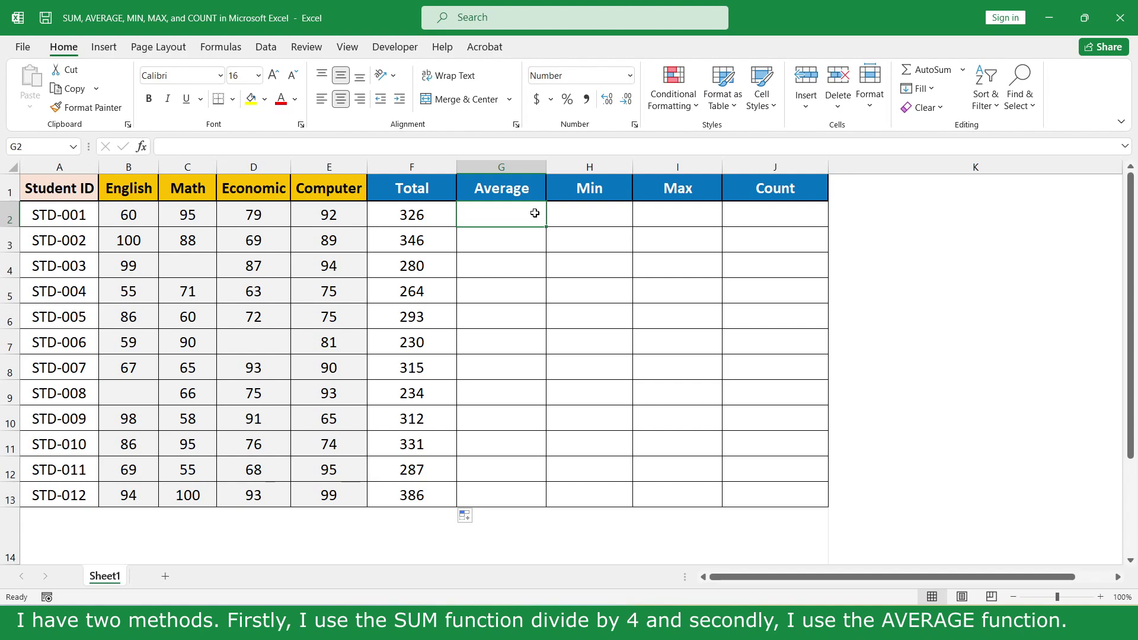
{"action": "type", "text": "="}
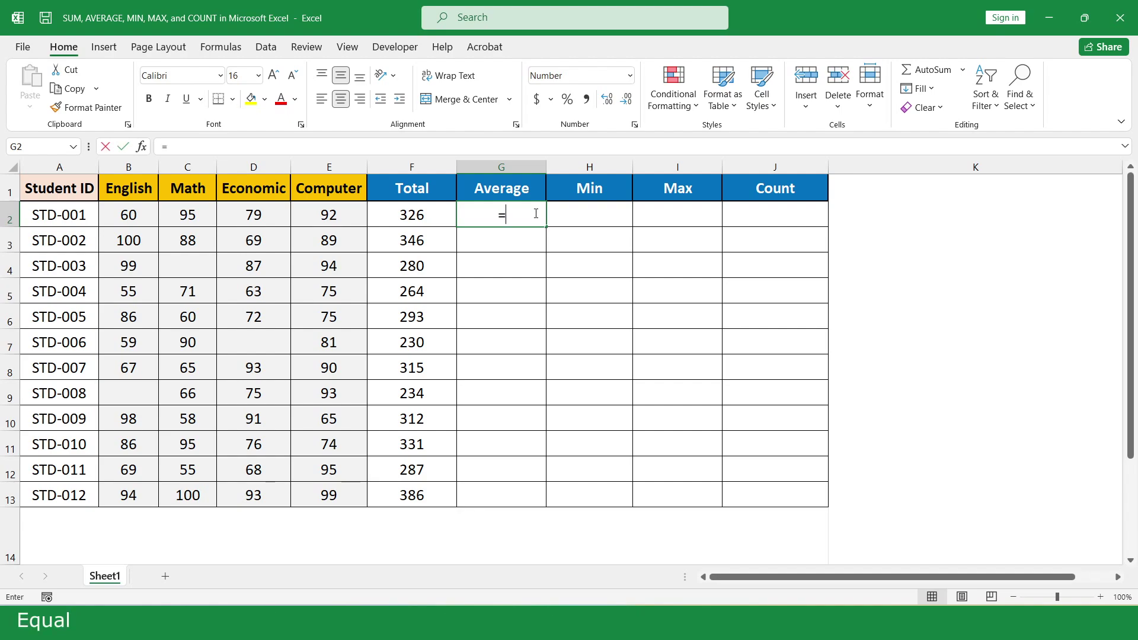
{"action": "type", "text": "su"}
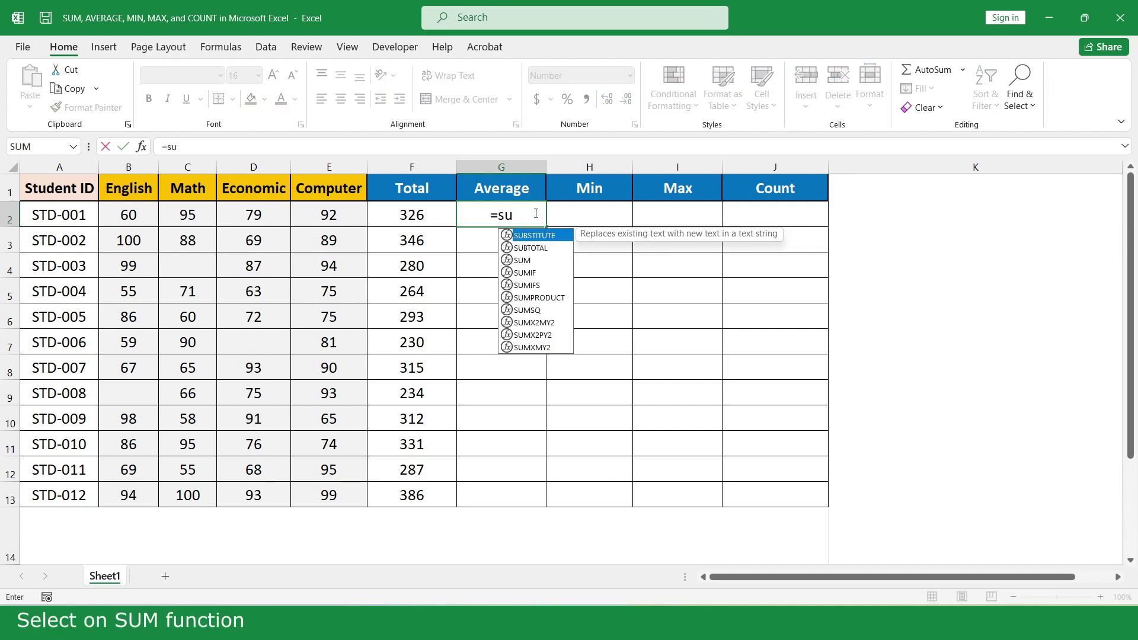
{"action": "double_click", "coordinate": [540, 262]}
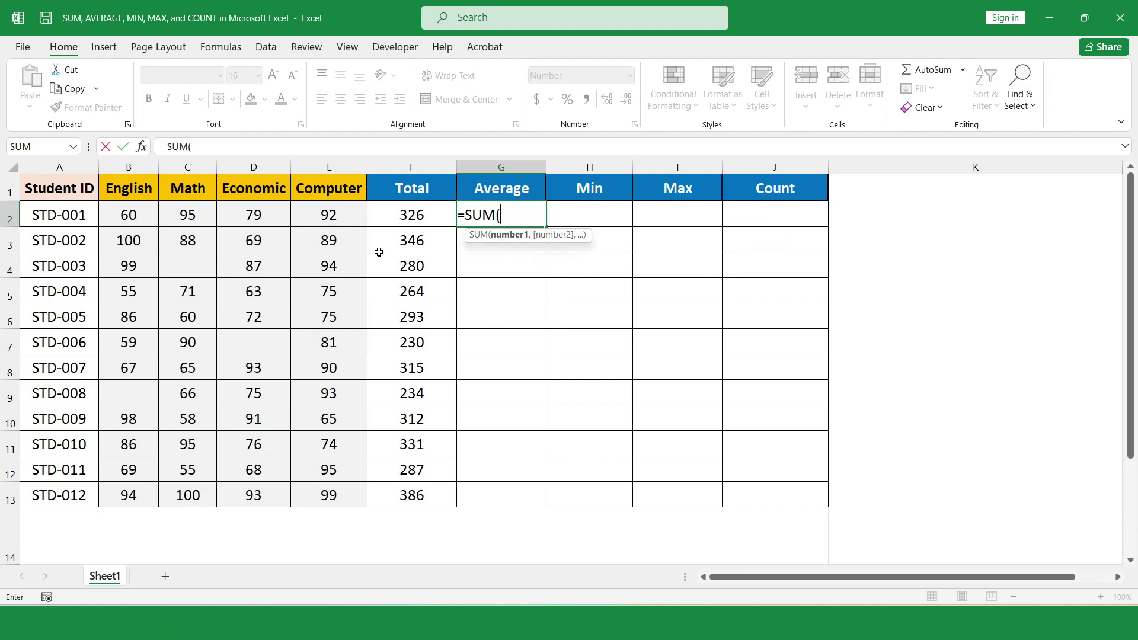
{"action": "left_click_drag", "start_coordinate": [350, 214], "coordinate": [148, 214]}
{"action": "type", "text": ")"}
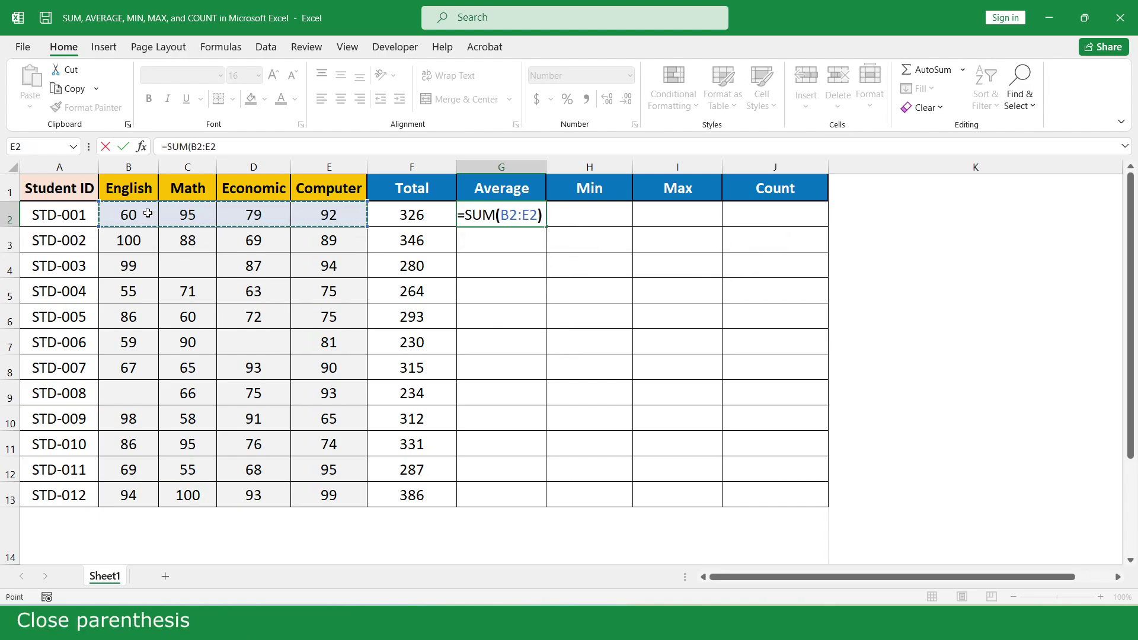
{"action": "type", "text": "/4"}
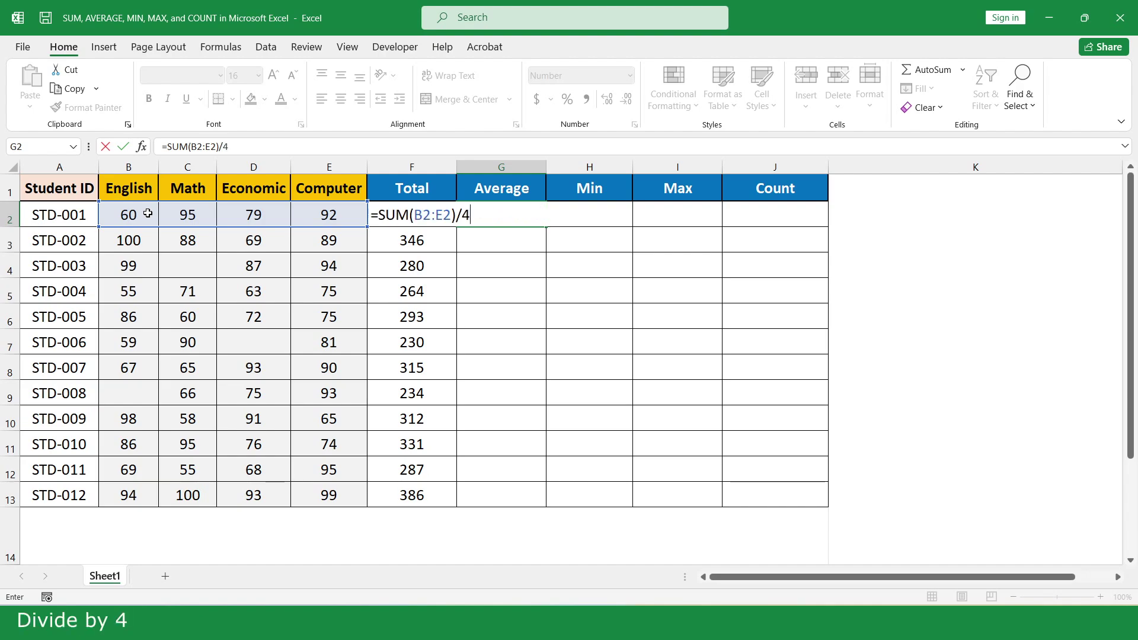
{"action": "key", "text": "Return"}
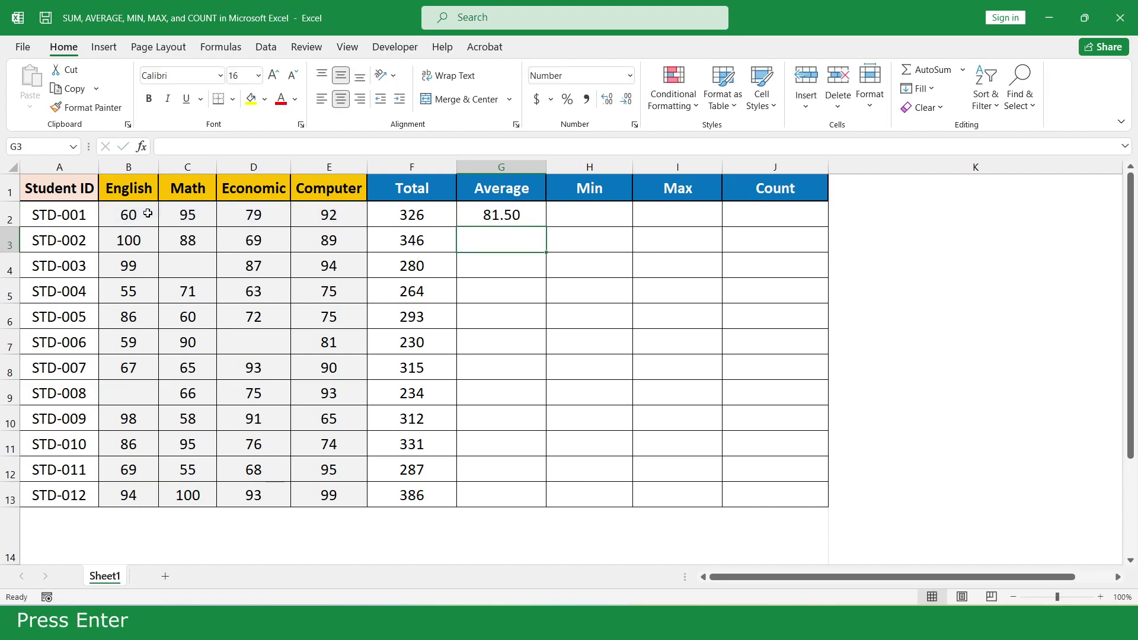
{"action": "left_click", "coordinate": [539, 216]}
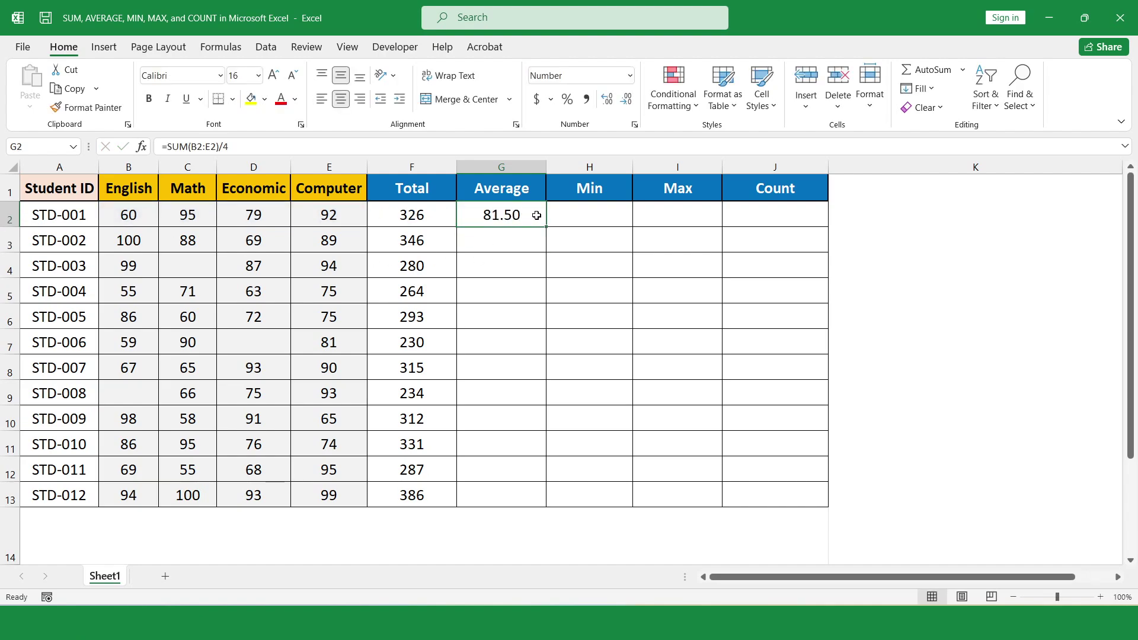
{"action": "left_click_drag", "start_coordinate": [545, 228], "coordinate": [540, 501]}
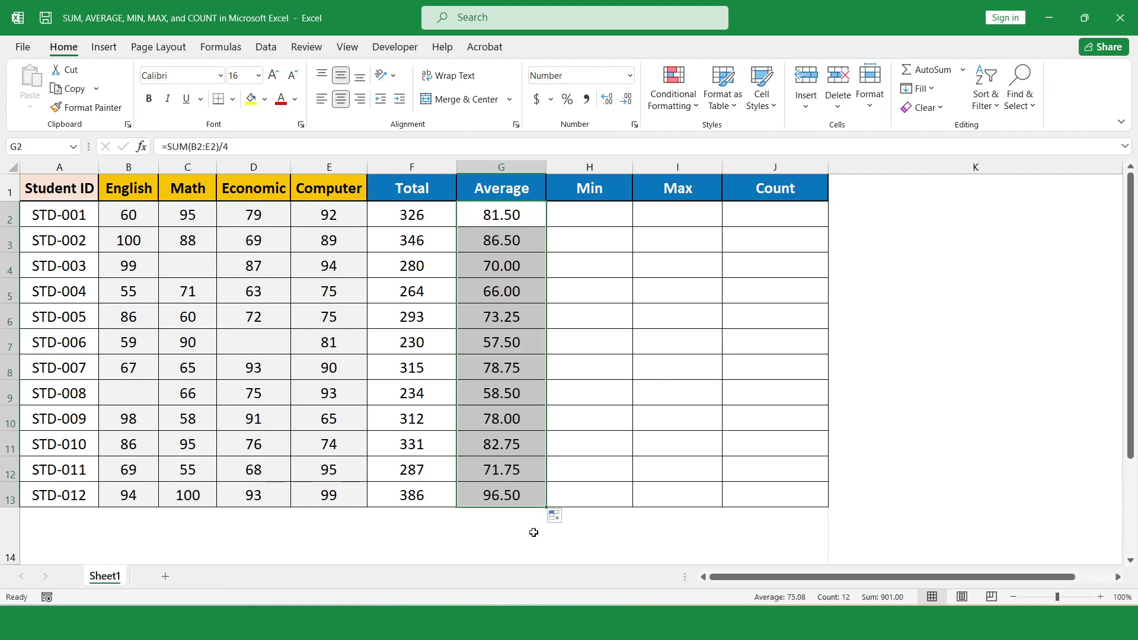
{"action": "left_click", "coordinate": [534, 532]}
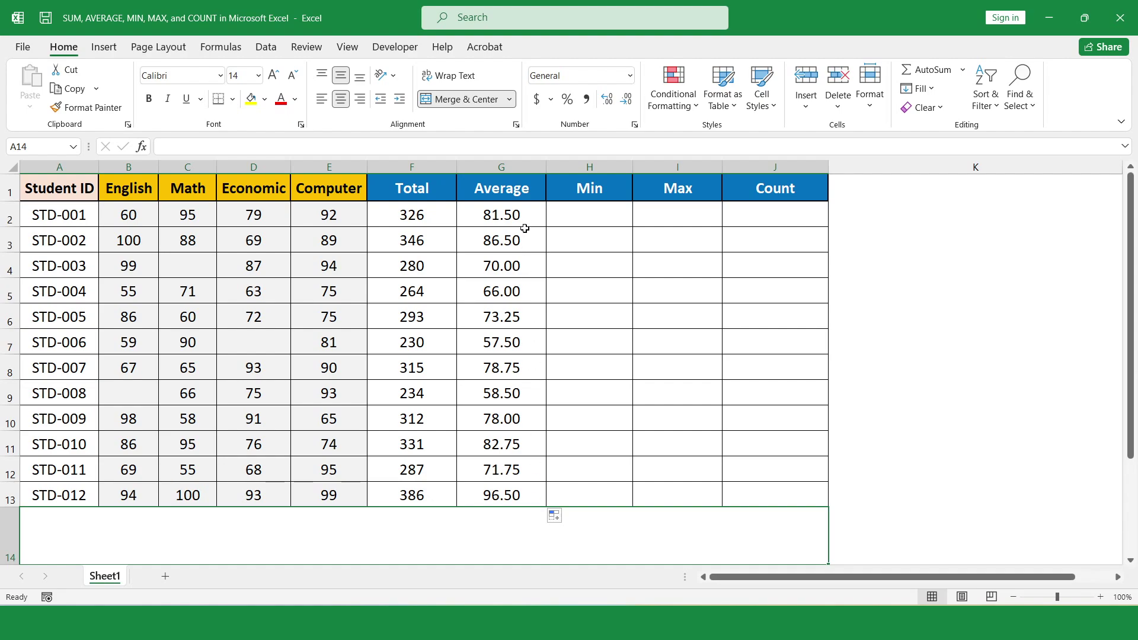
- Replace G2:G13 with =AVERAGE(B2:E2), so STD-003 shows 93.33 and STD-006 76.67
{"action": "left_click_drag", "start_coordinate": [534, 214], "coordinate": [531, 495]}
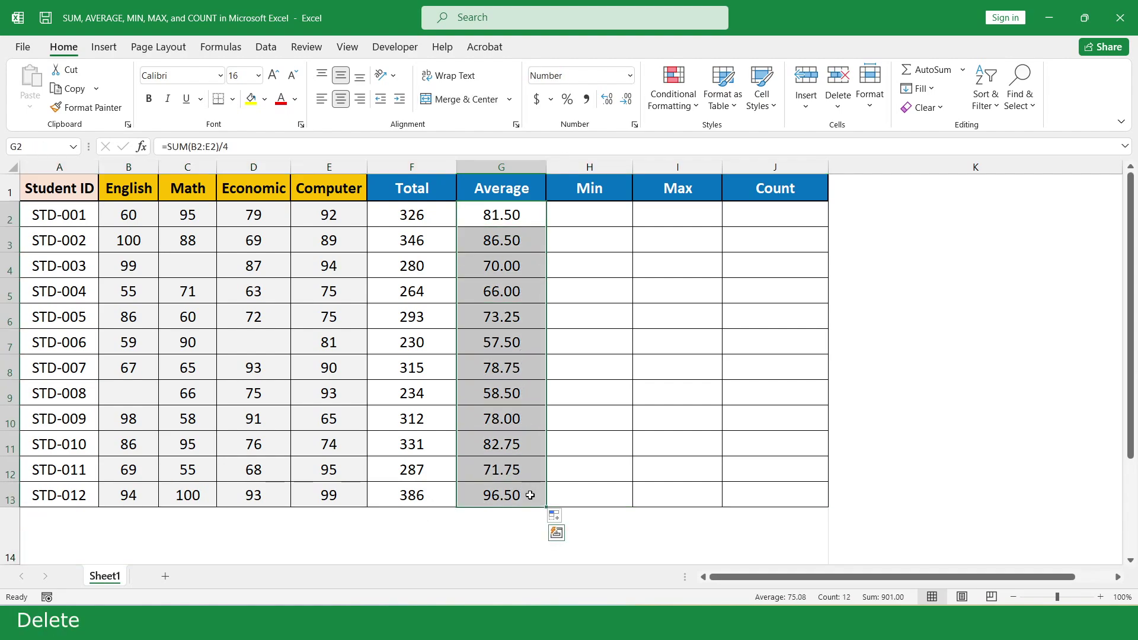
{"action": "key", "text": "Delete"}
{"action": "left_click", "coordinate": [530, 214]}
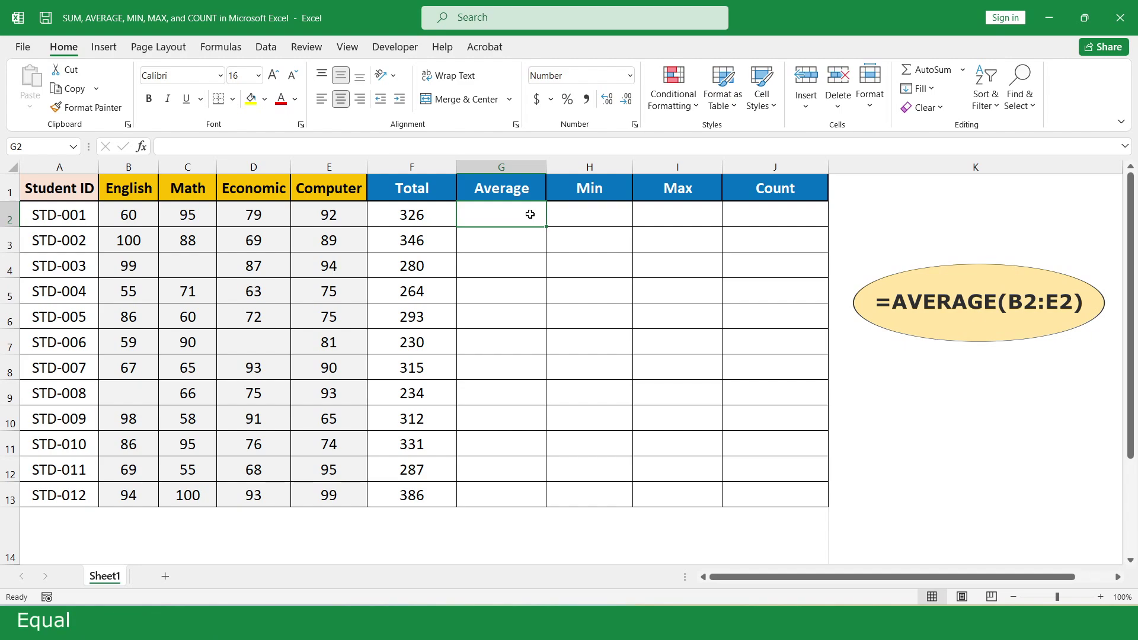
{"action": "type", "text": "=av"}
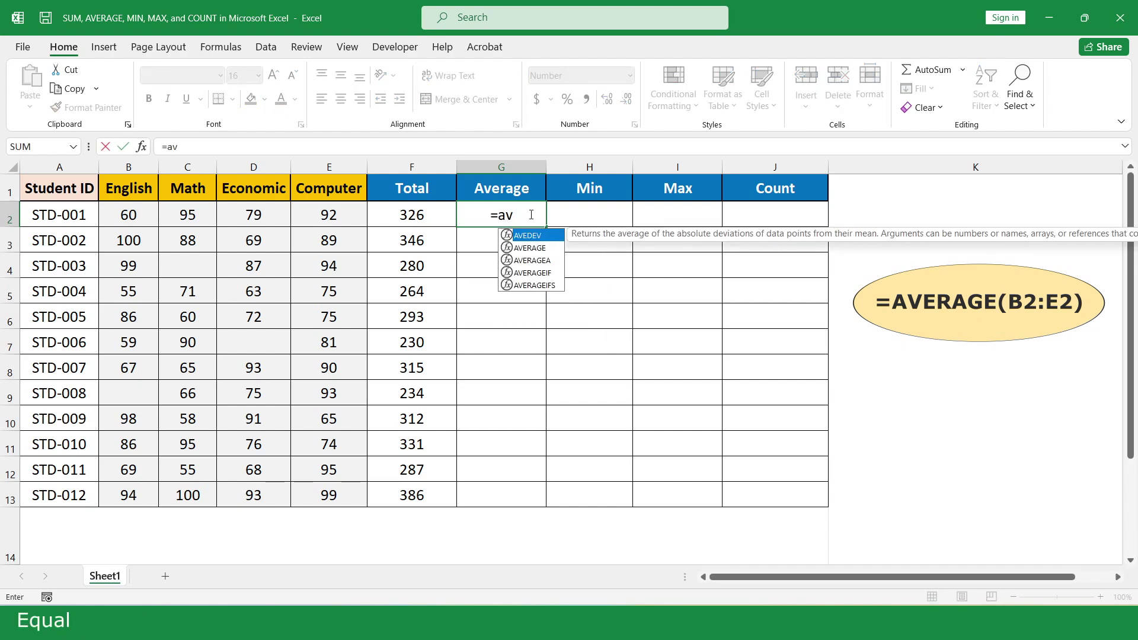
{"action": "double_click", "coordinate": [550, 249]}
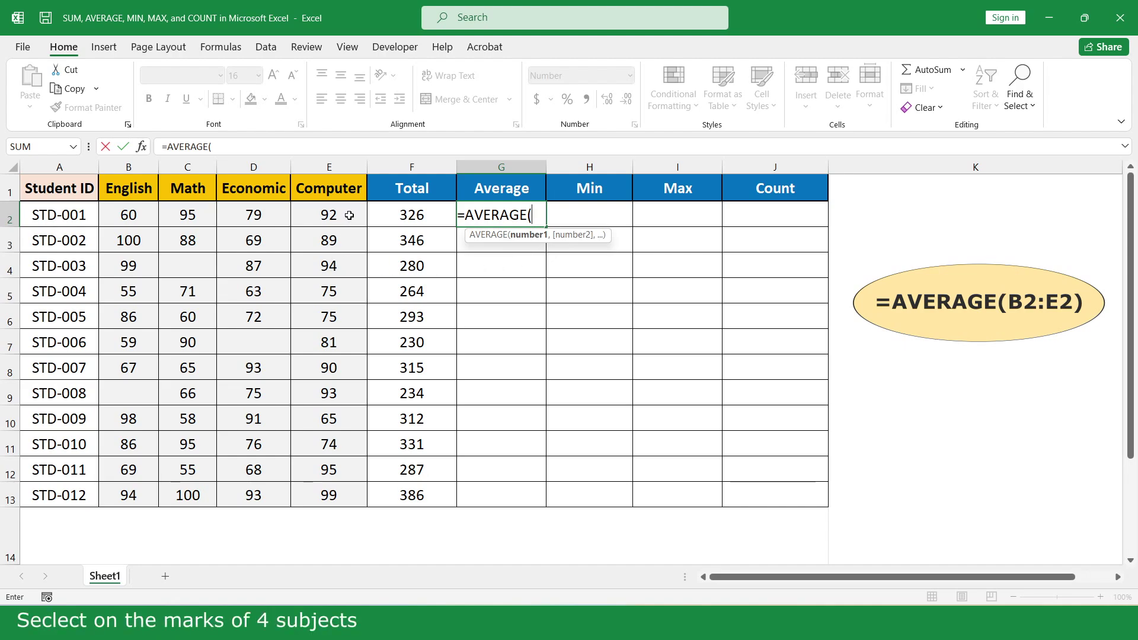
{"action": "left_click_drag", "start_coordinate": [349, 215], "coordinate": [148, 216]}
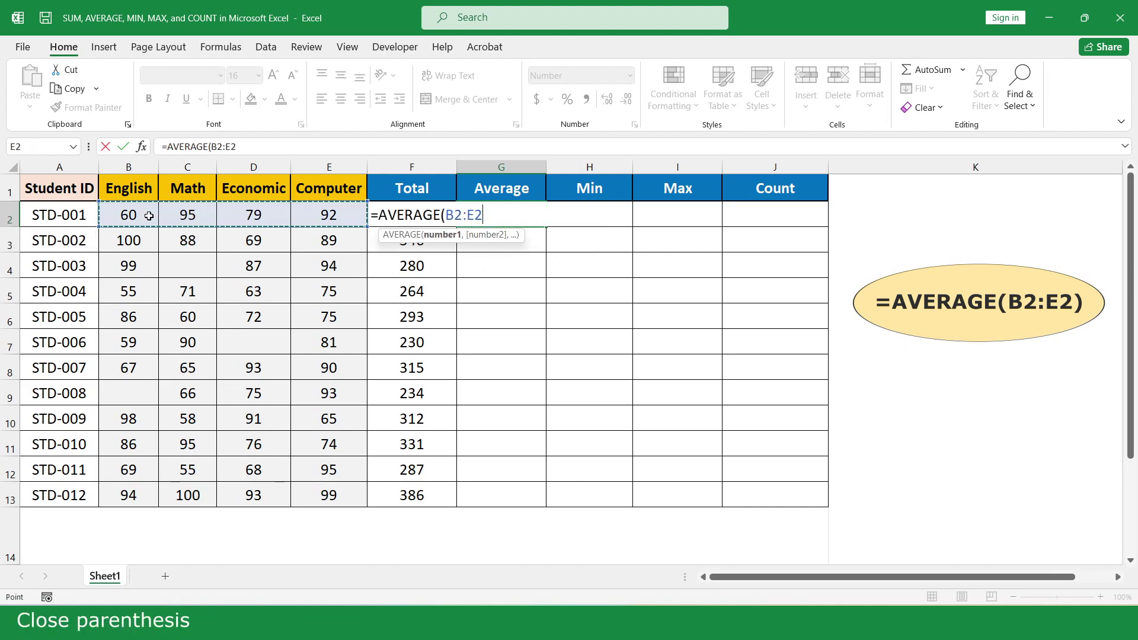
{"action": "type", "text": ")"}
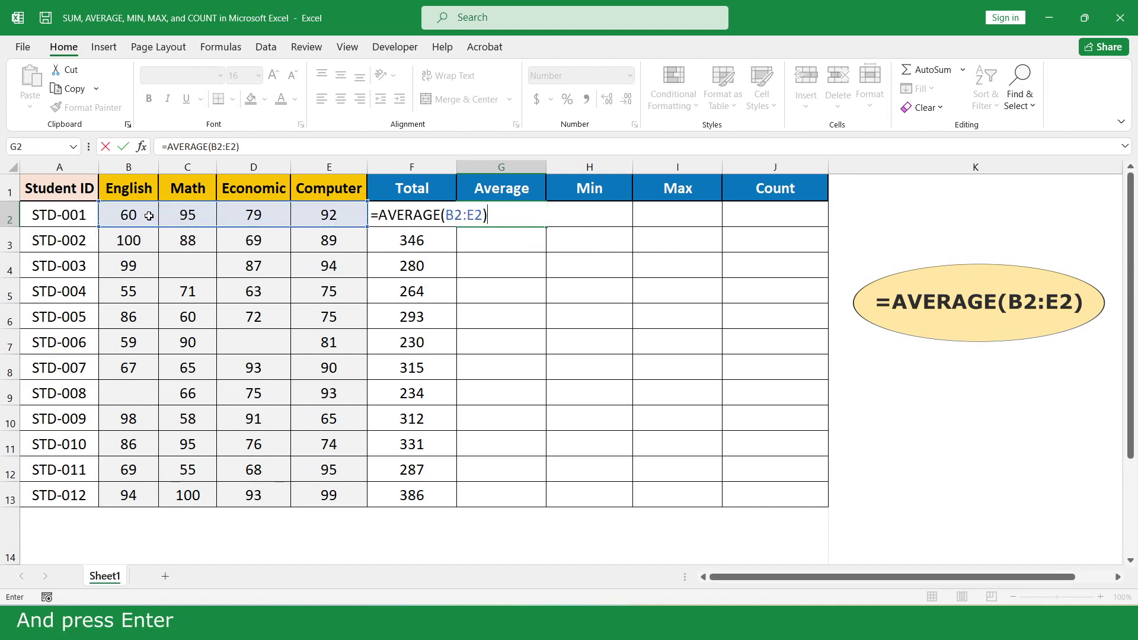
{"action": "key", "text": "Return"}
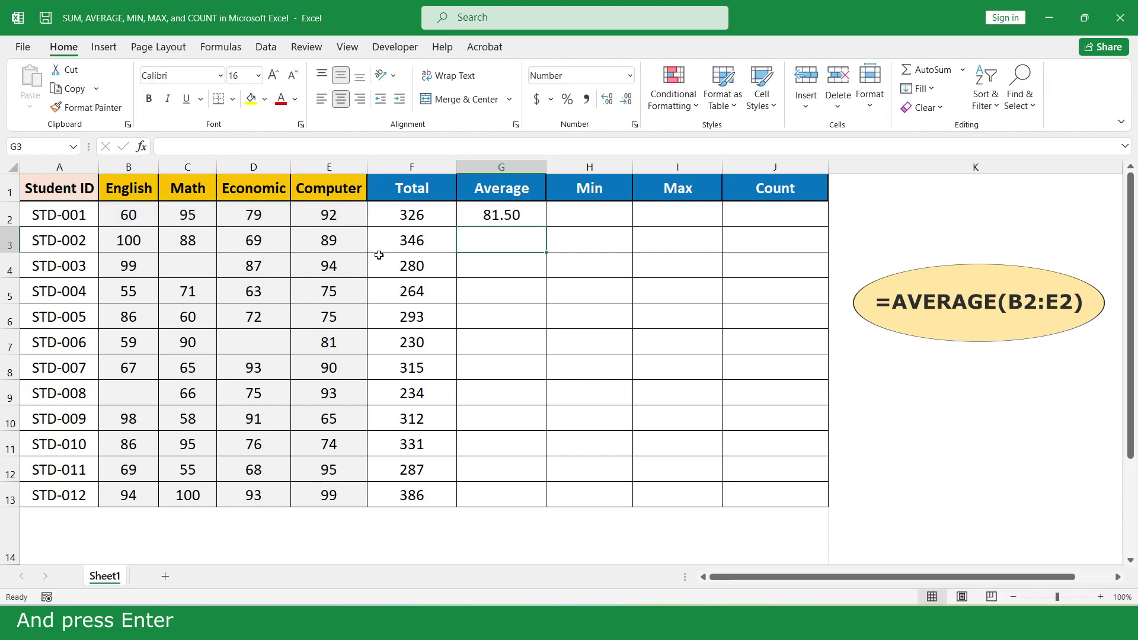
{"action": "left_click", "coordinate": [537, 216]}
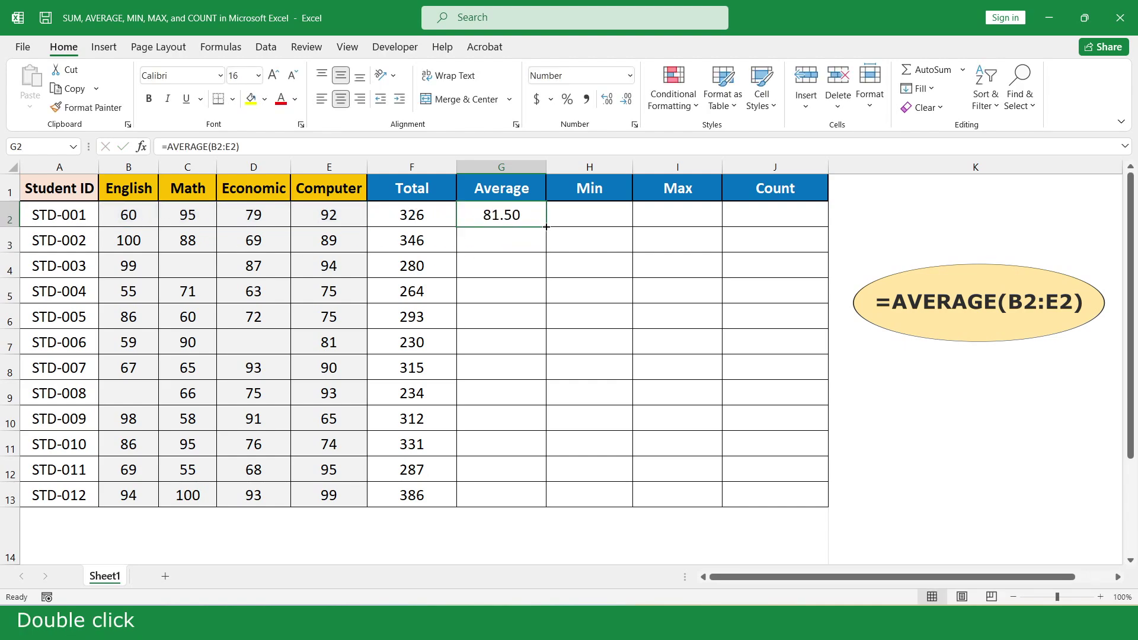
{"action": "double_click", "coordinate": [546, 227]}
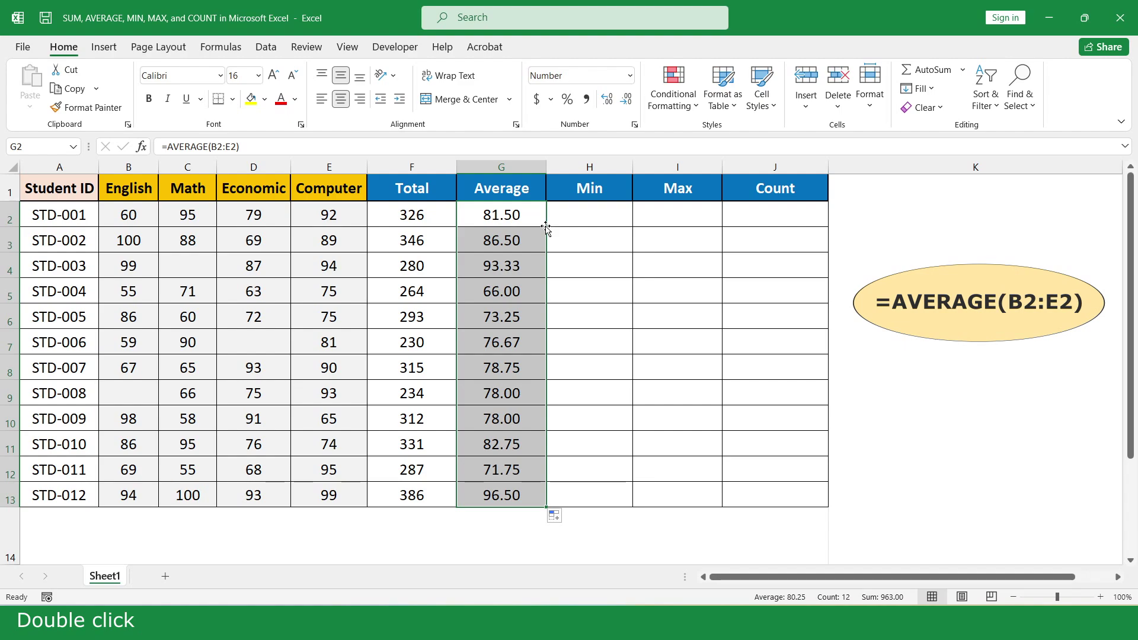
- Enter =MIN(B2:E2) in H2 and fill it down to H13, from 60 to 93
{"action": "left_click", "coordinate": [617, 214]}
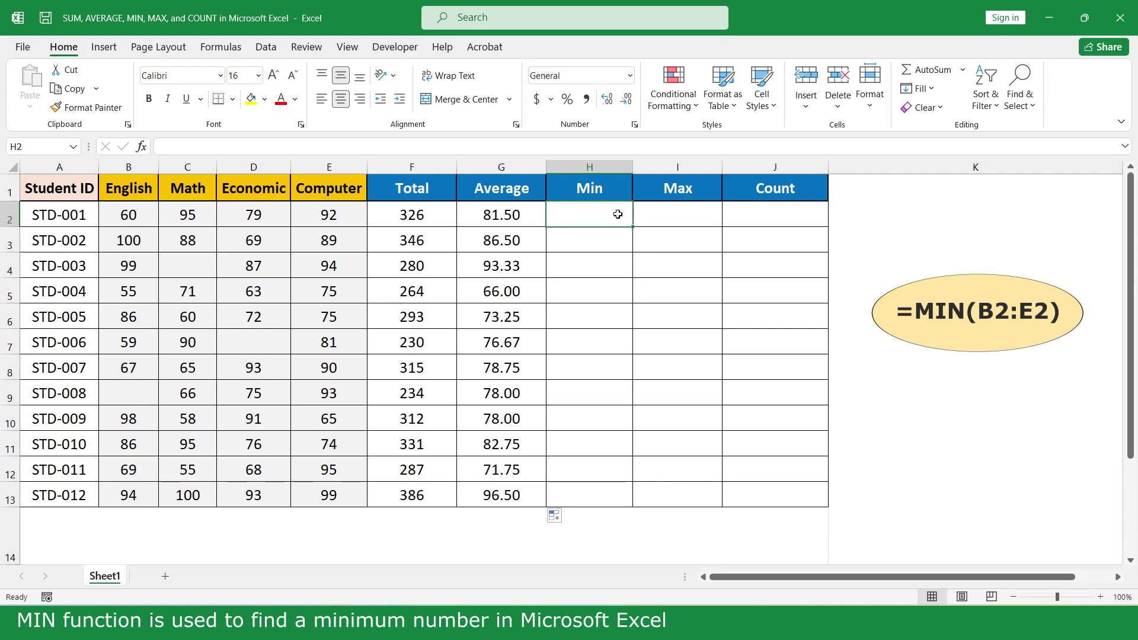
{"action": "type", "text": "="}
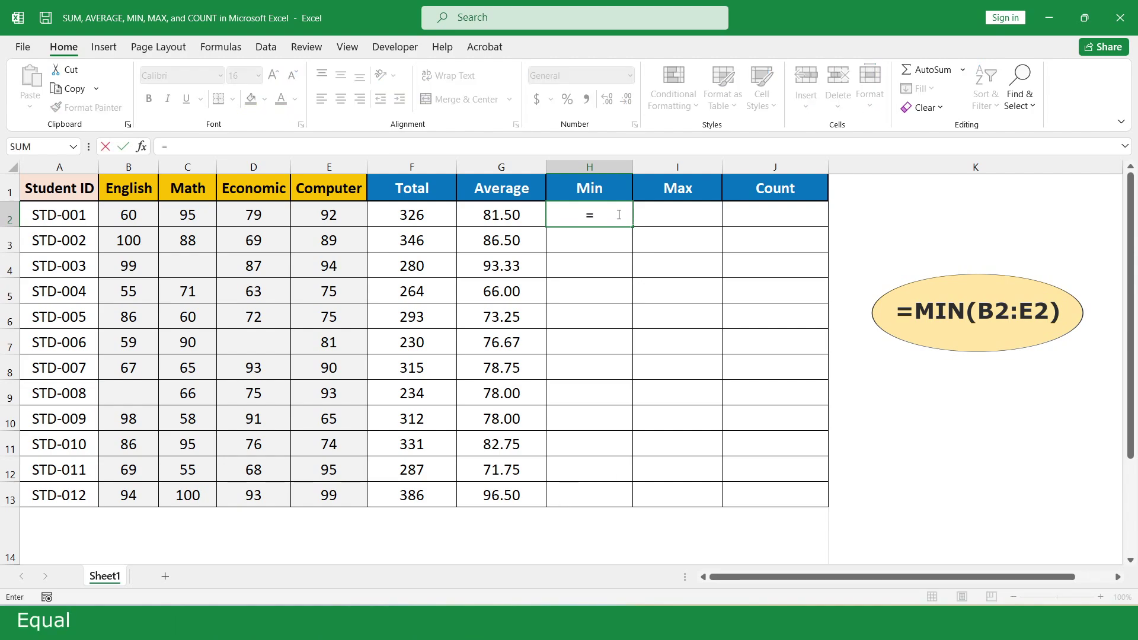
{"action": "type", "text": "mi"}
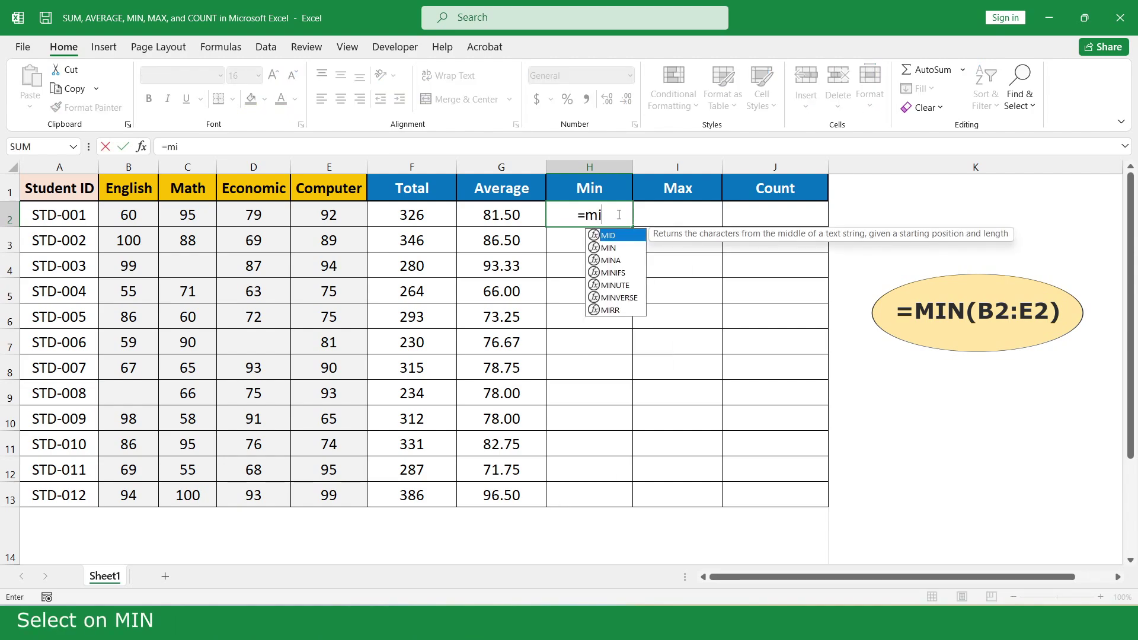
{"action": "double_click", "coordinate": [609, 248]}
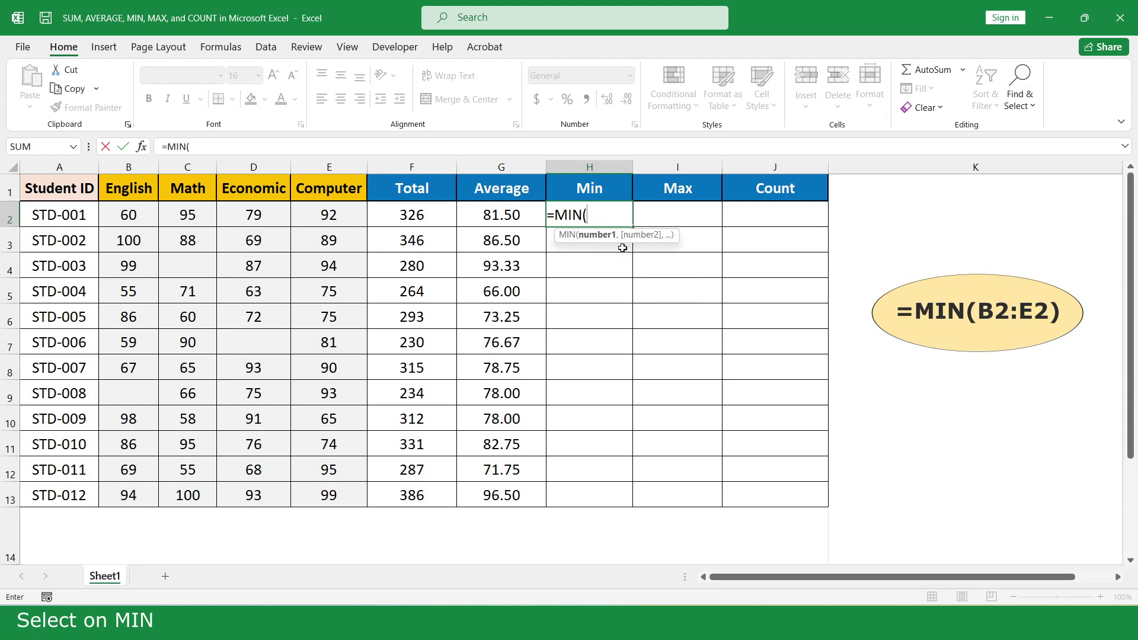
{"action": "left_click_drag", "start_coordinate": [351, 216], "coordinate": [144, 216]}
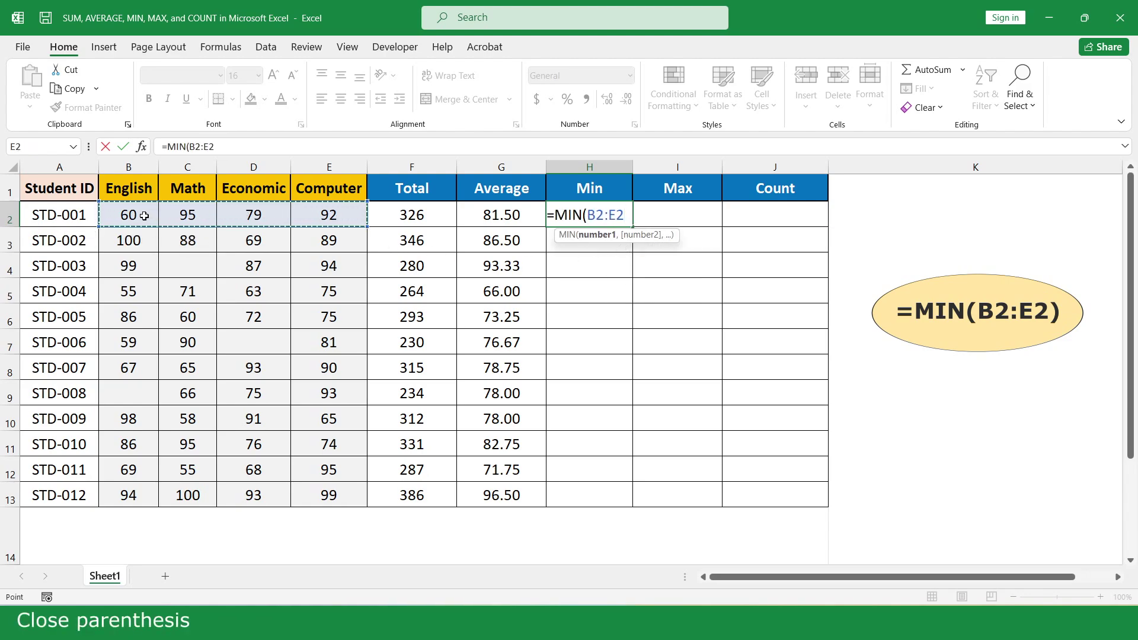
{"action": "type", "text": ")"}
{"action": "key", "text": "Return"}
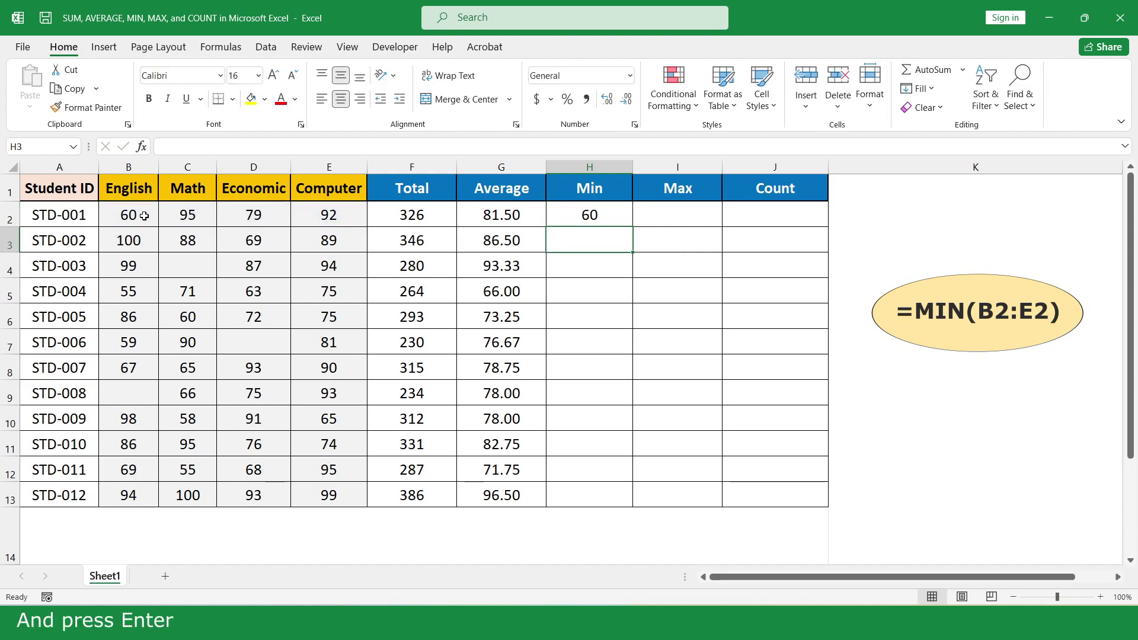
{"action": "left_click", "coordinate": [613, 214]}
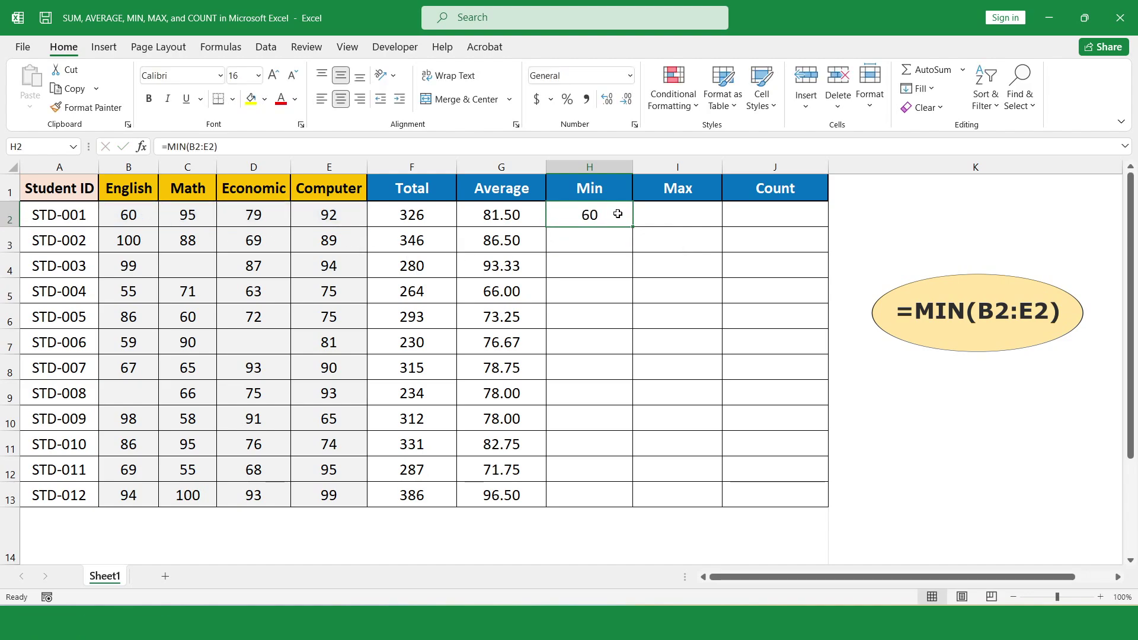
{"action": "double_click", "coordinate": [630, 226]}
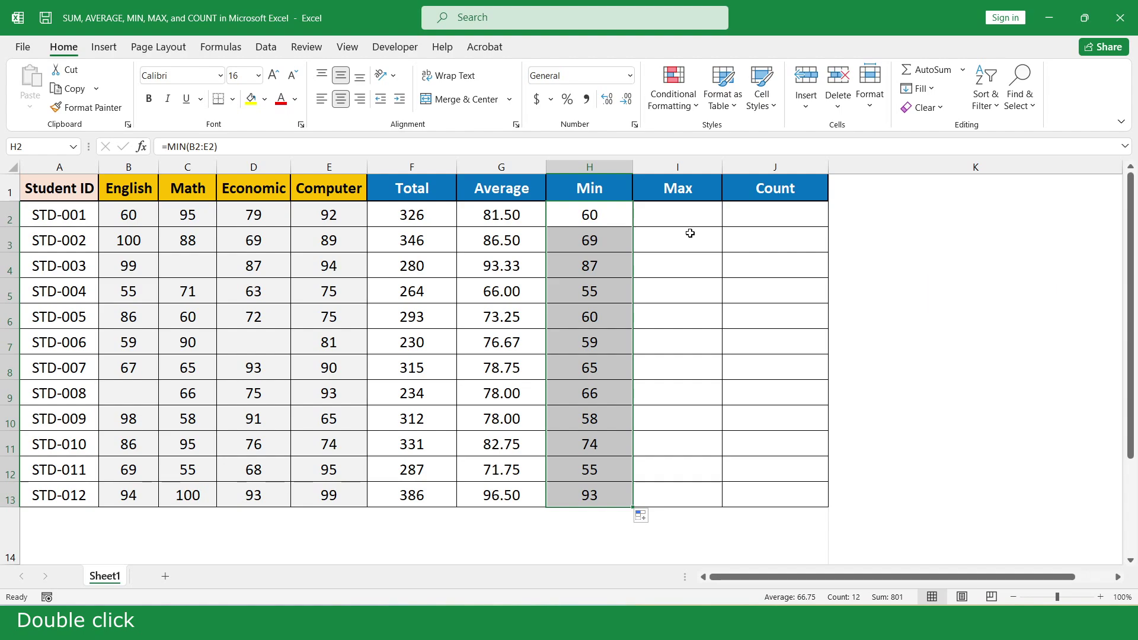
- Enter =MAX(B2:E2) in I2 and copy it down to I13, from 95 to 100
{"action": "left_click", "coordinate": [708, 215]}
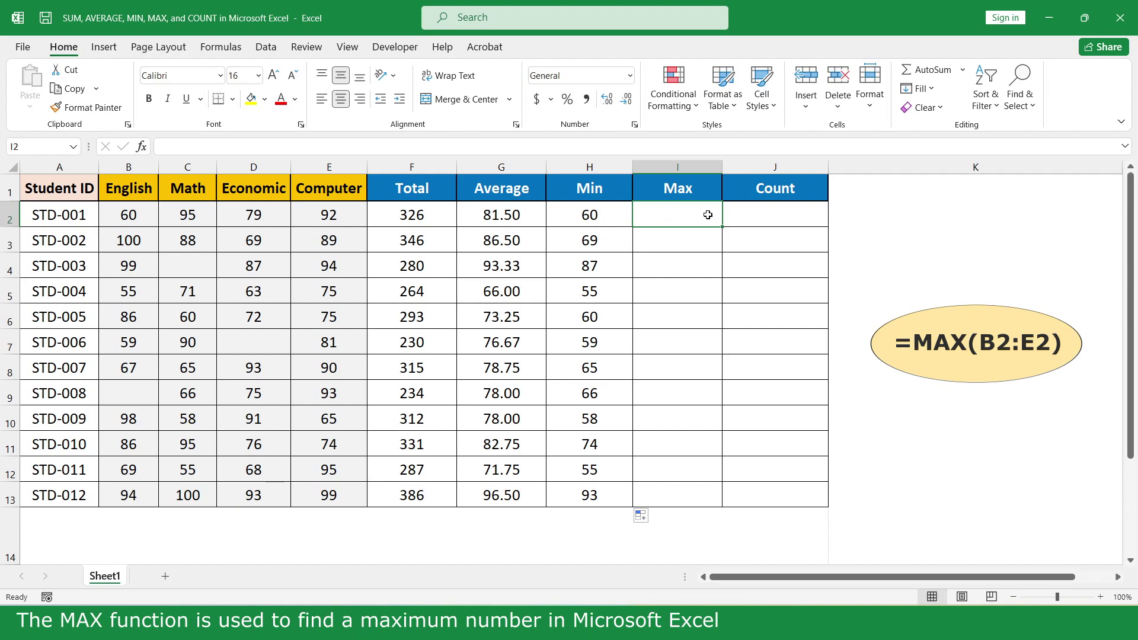
{"action": "type", "text": "="}
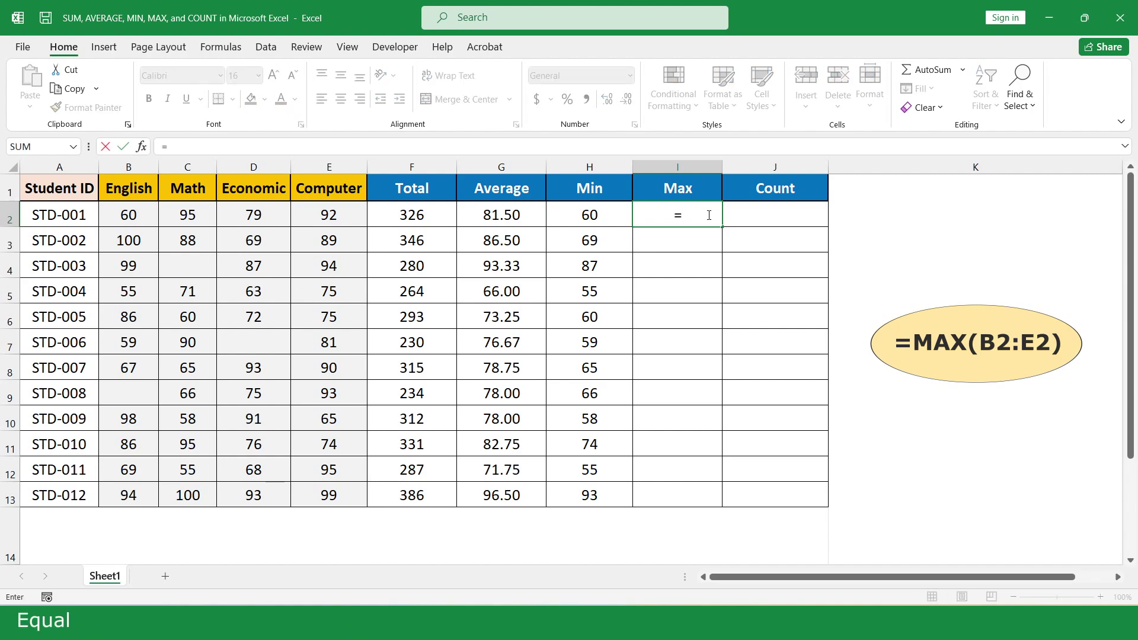
{"action": "type", "text": "ma"}
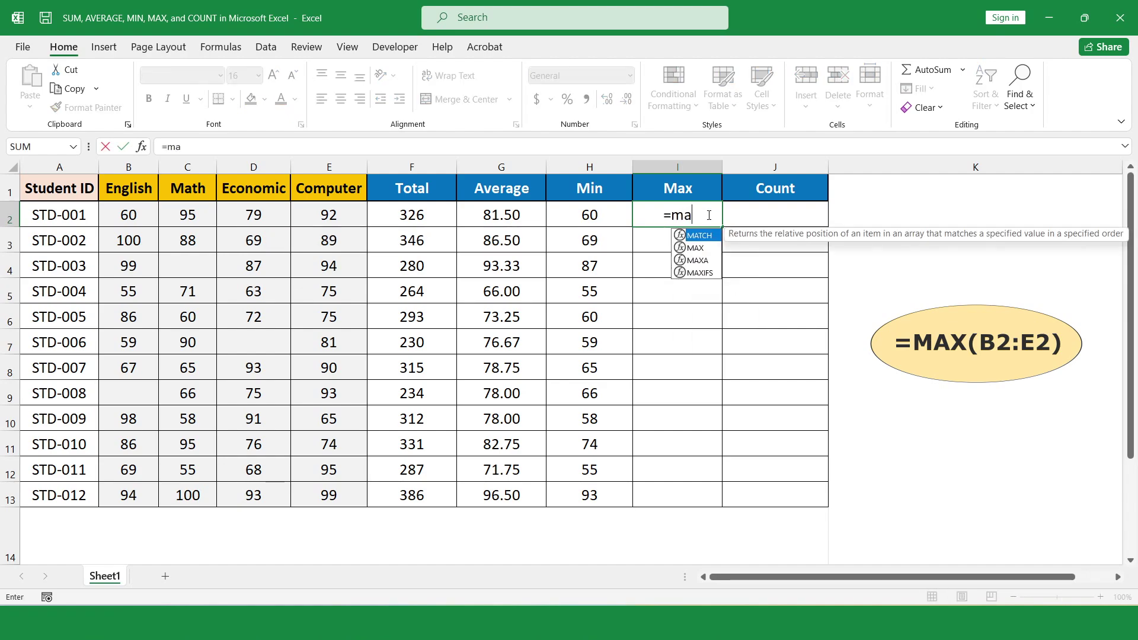
{"action": "double_click", "coordinate": [711, 250]}
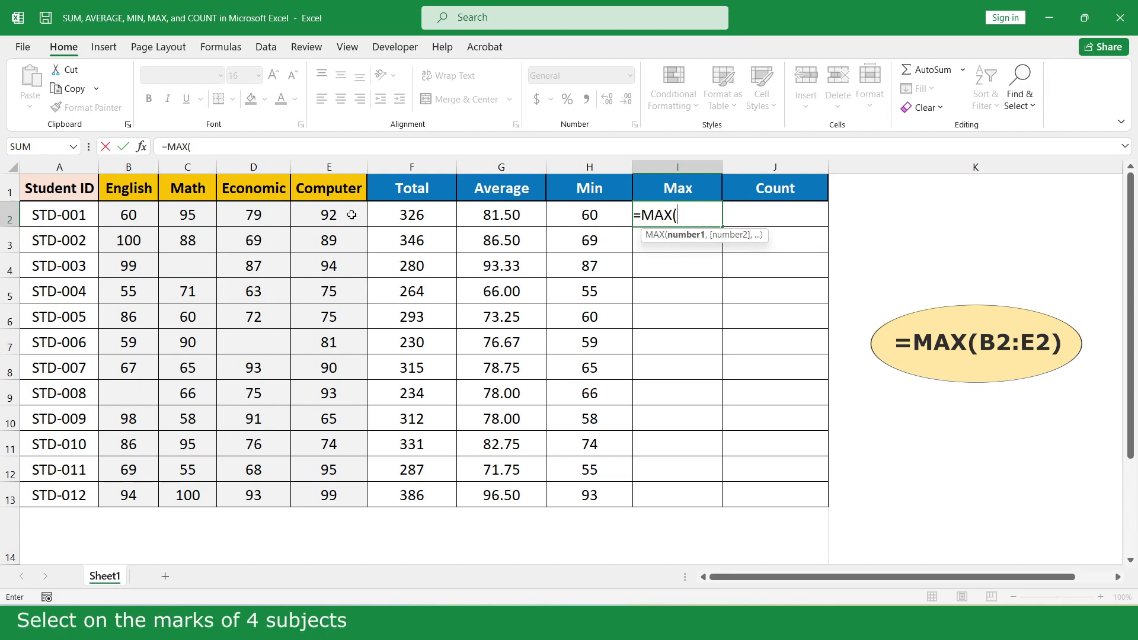
{"action": "left_click_drag", "start_coordinate": [352, 215], "coordinate": [149, 217]}
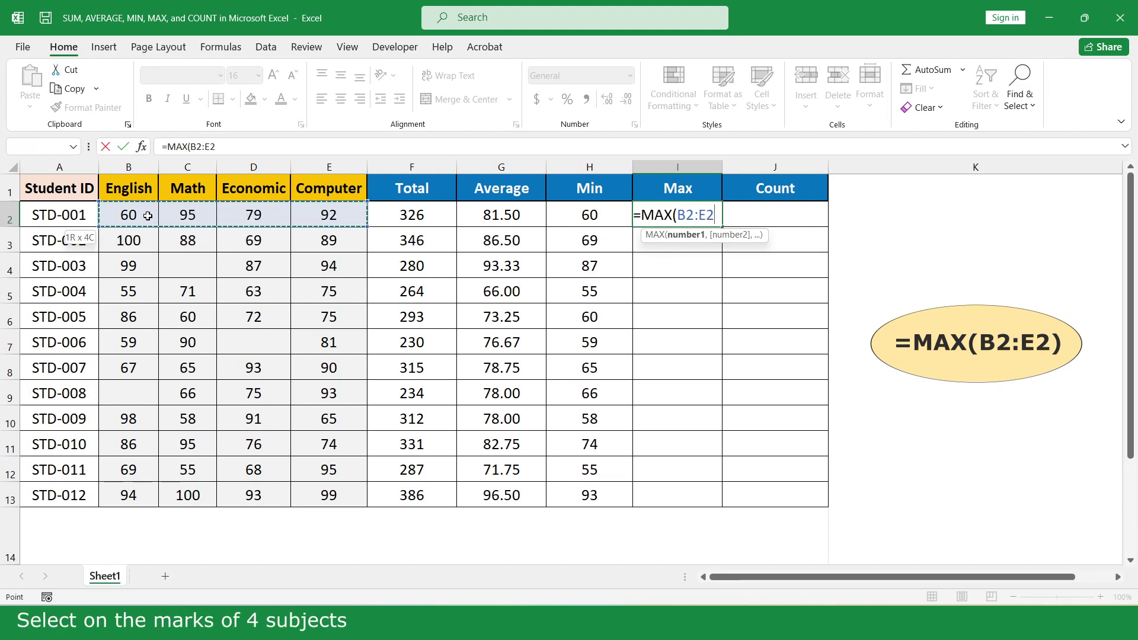
{"action": "type", "text": ")"}
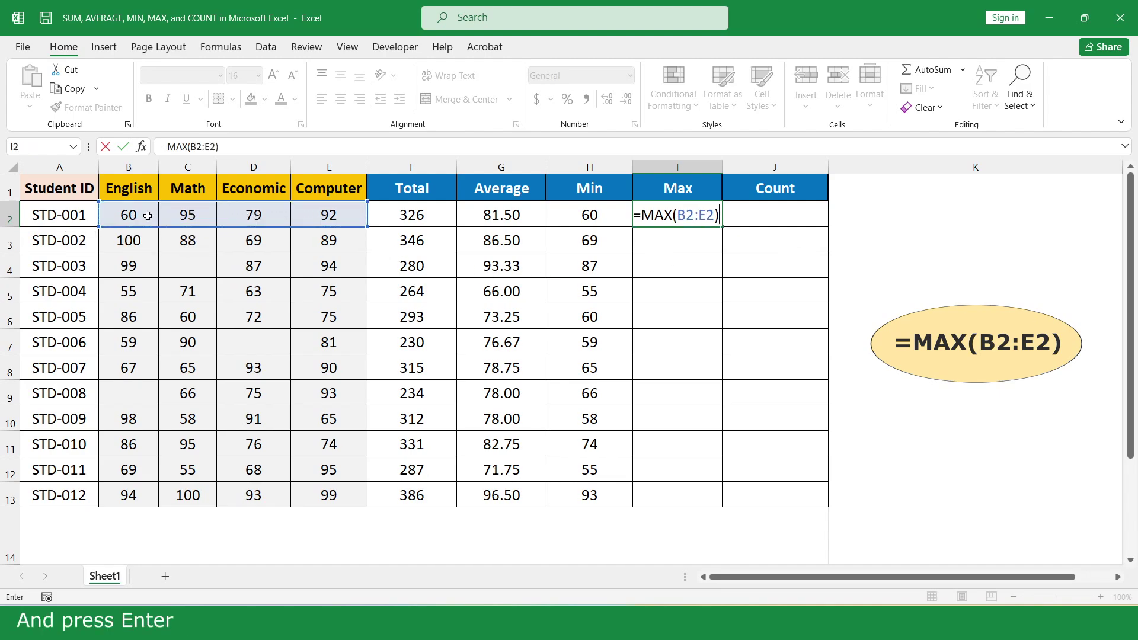
{"action": "key", "text": "Return"}
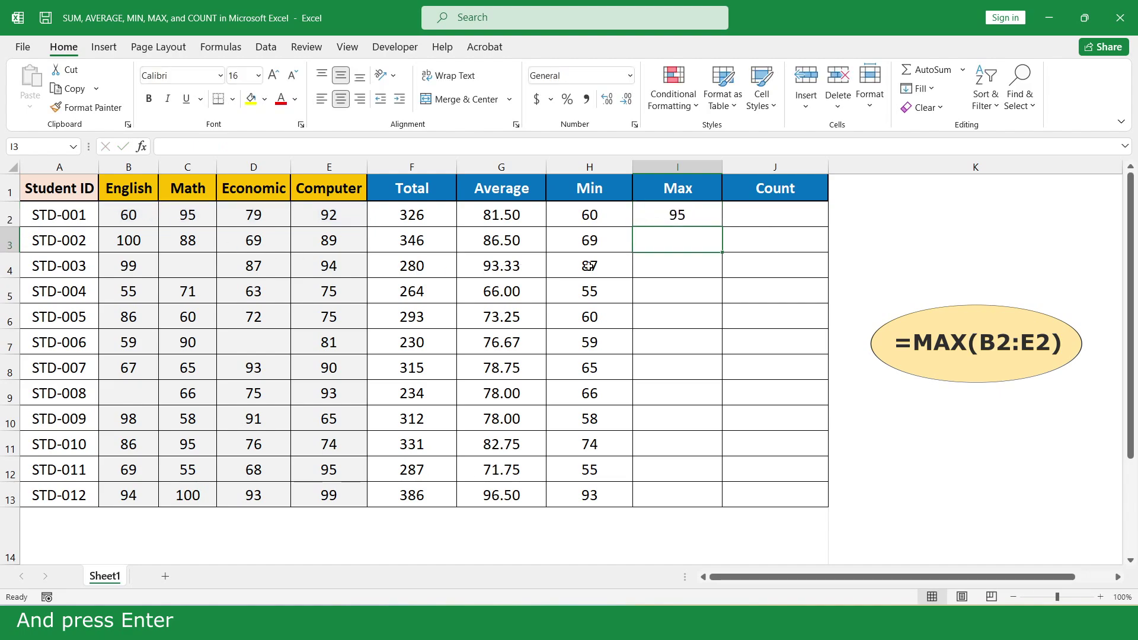
{"action": "left_click", "coordinate": [704, 213]}
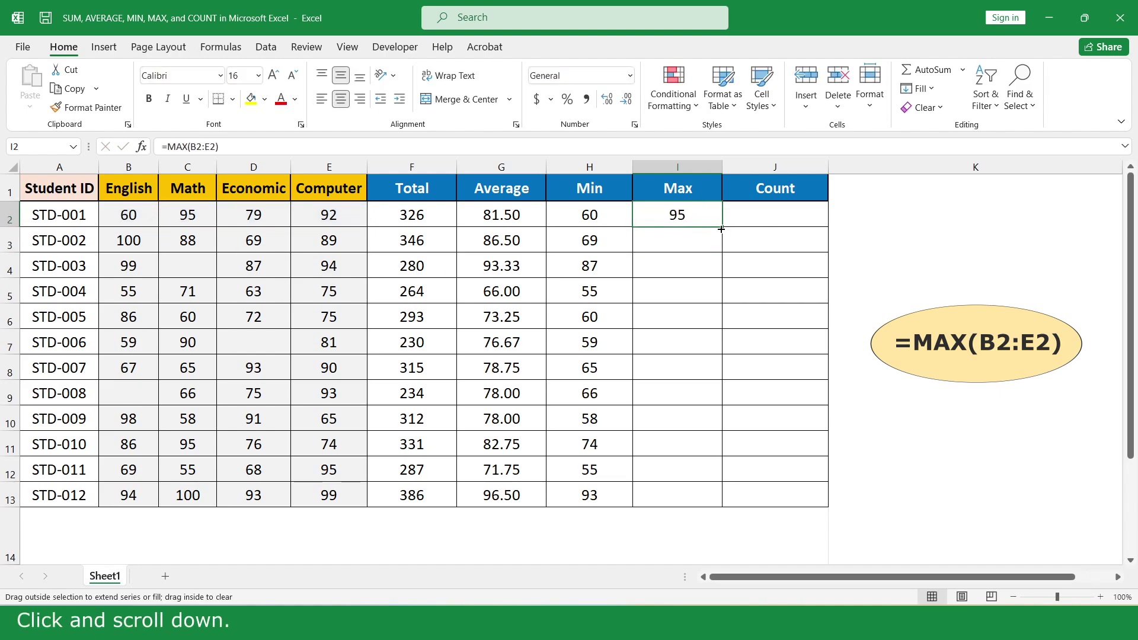
{"action": "left_click_drag", "start_coordinate": [722, 229], "coordinate": [711, 495]}
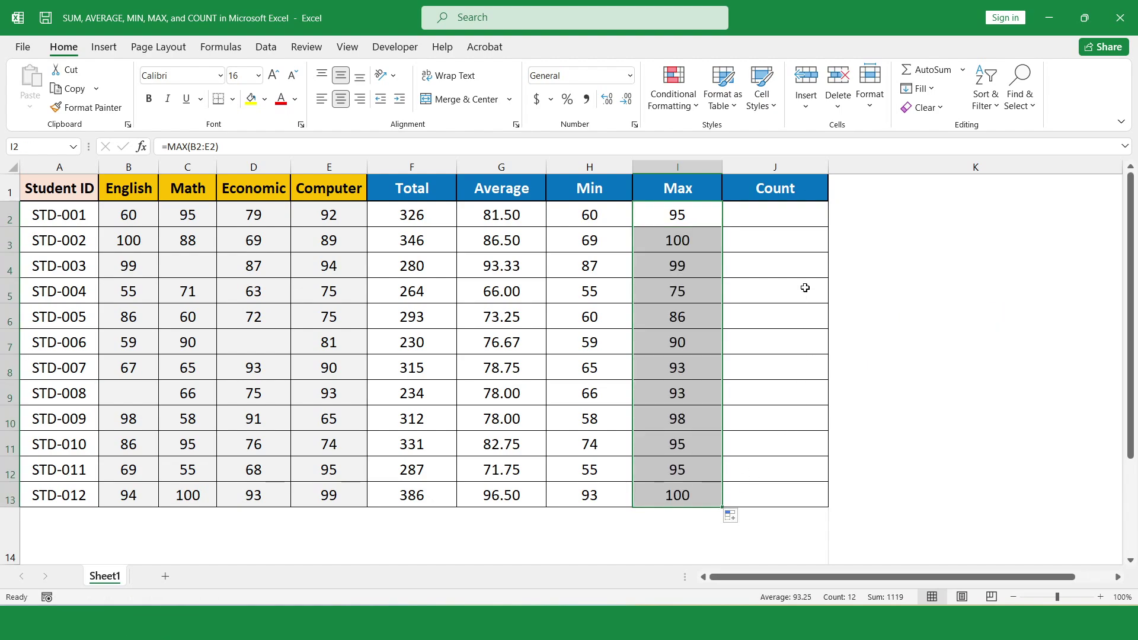
- Enter =COUNT(B2:E2) in J2 and copy it to J13, showing 3 for incompletely marked students
{"action": "left_click", "coordinate": [809, 215]}
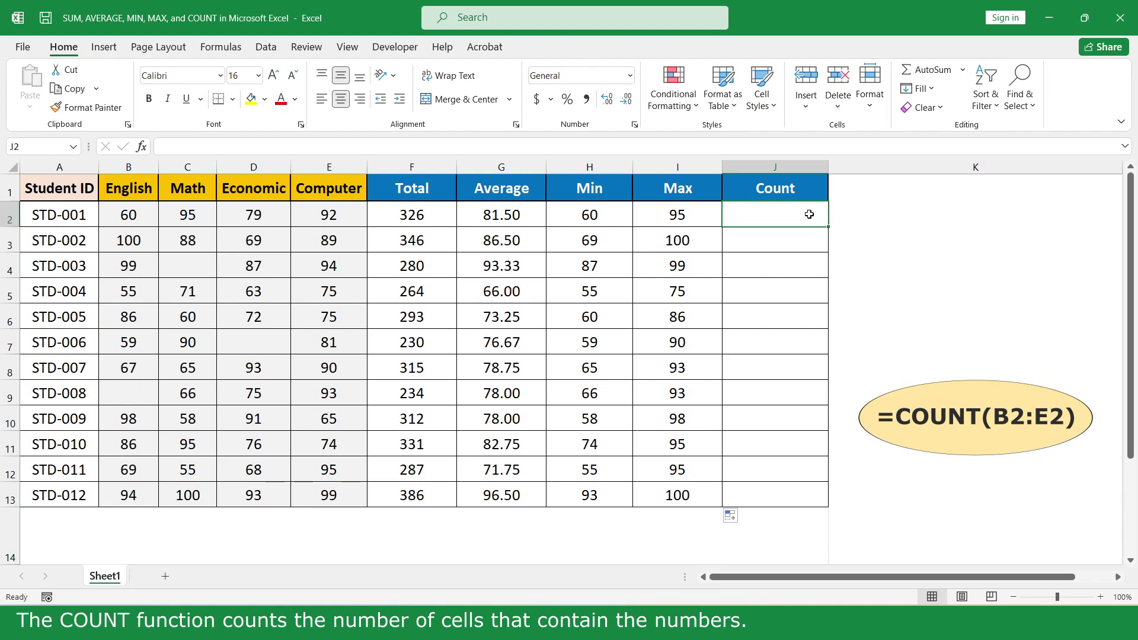
{"action": "type", "text": "=cou"}
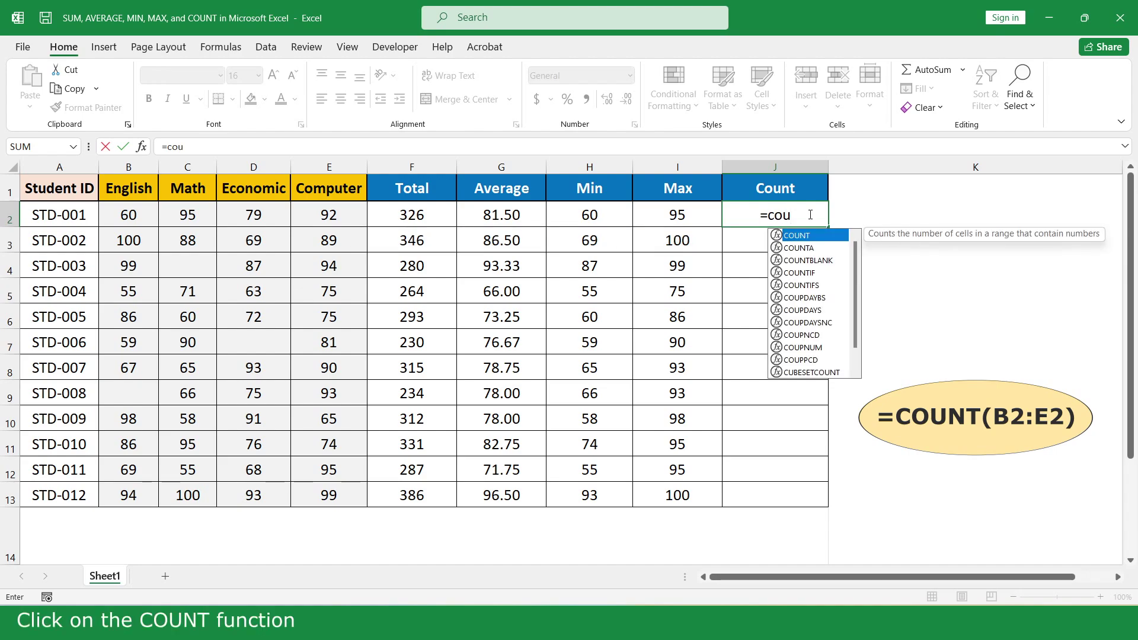
{"action": "double_click", "coordinate": [822, 236]}
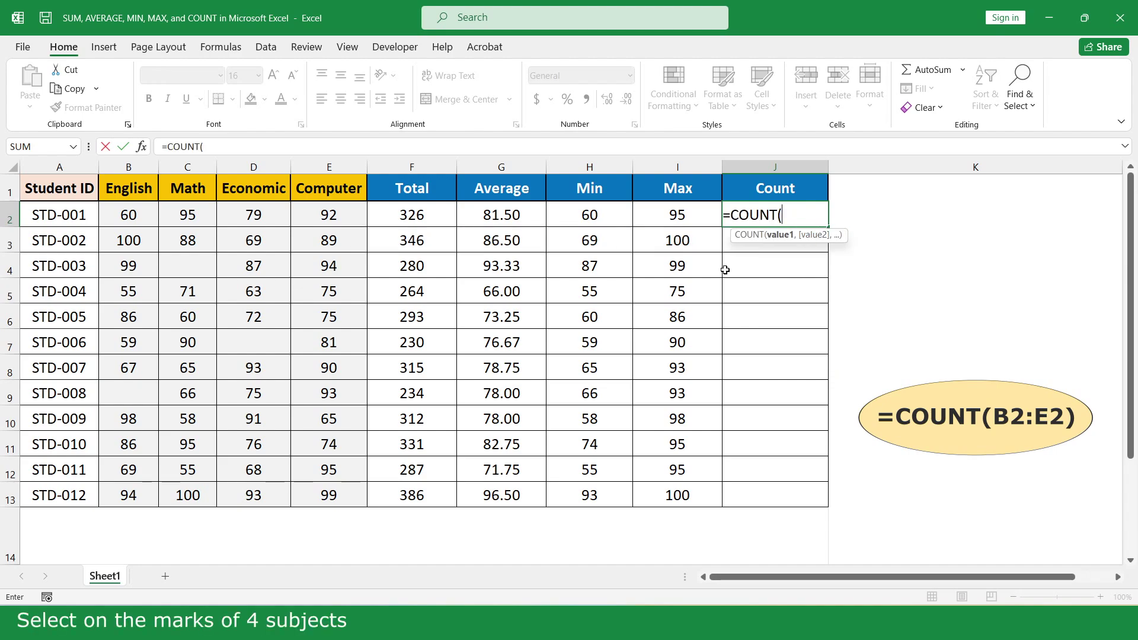
{"action": "left_click_drag", "start_coordinate": [351, 215], "coordinate": [144, 216]}
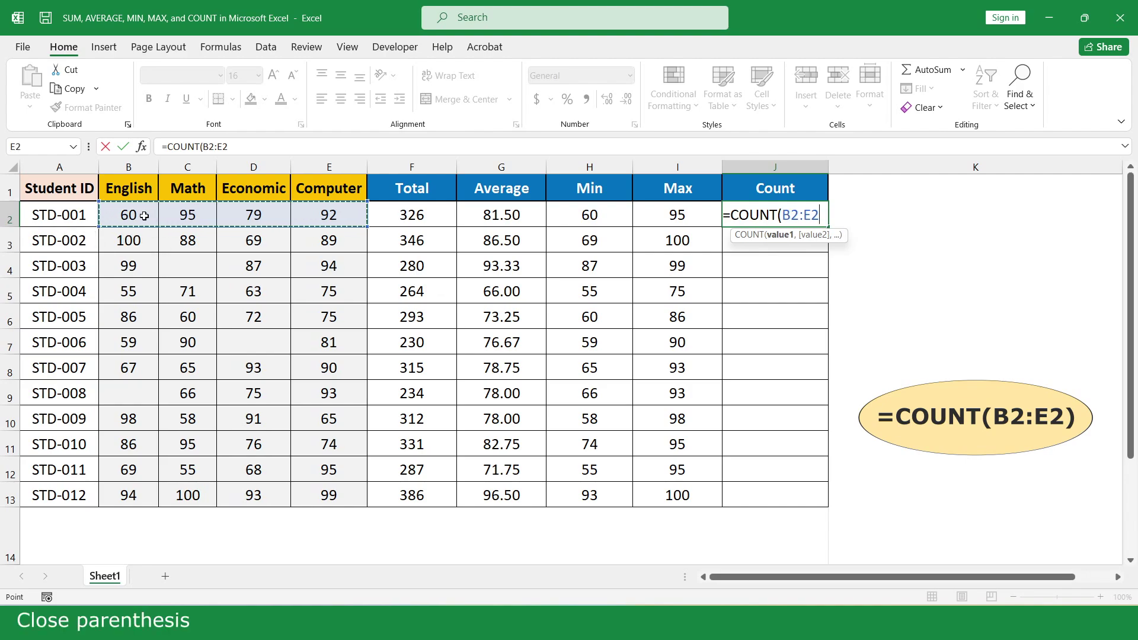
{"action": "type", "text": ")"}
{"action": "key", "text": "Return"}
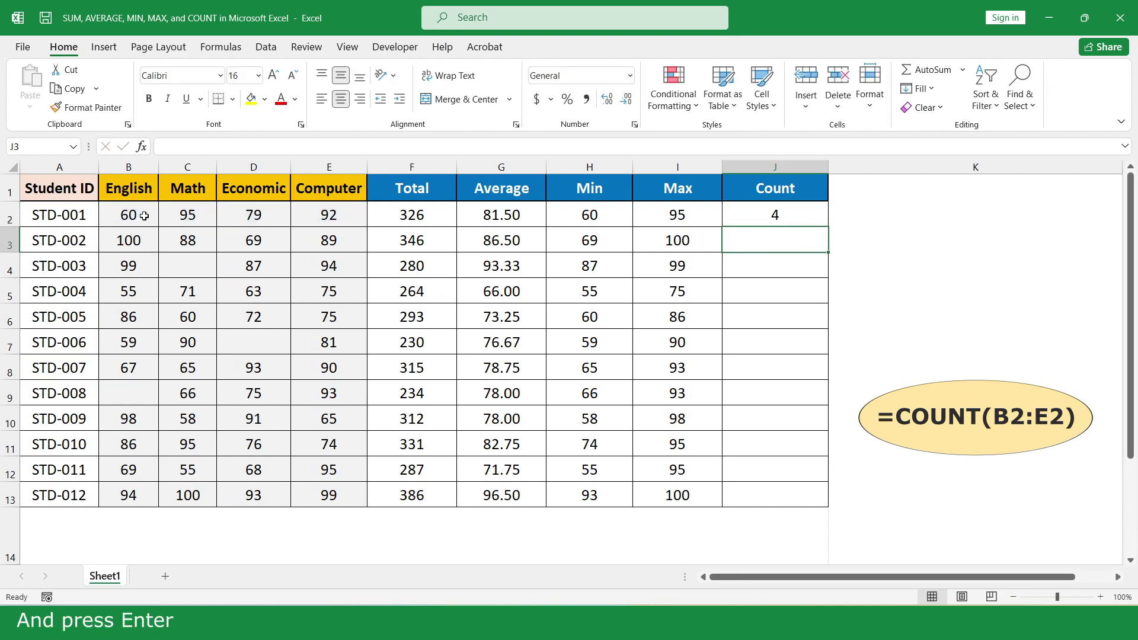
{"action": "left_click", "coordinate": [807, 217]}
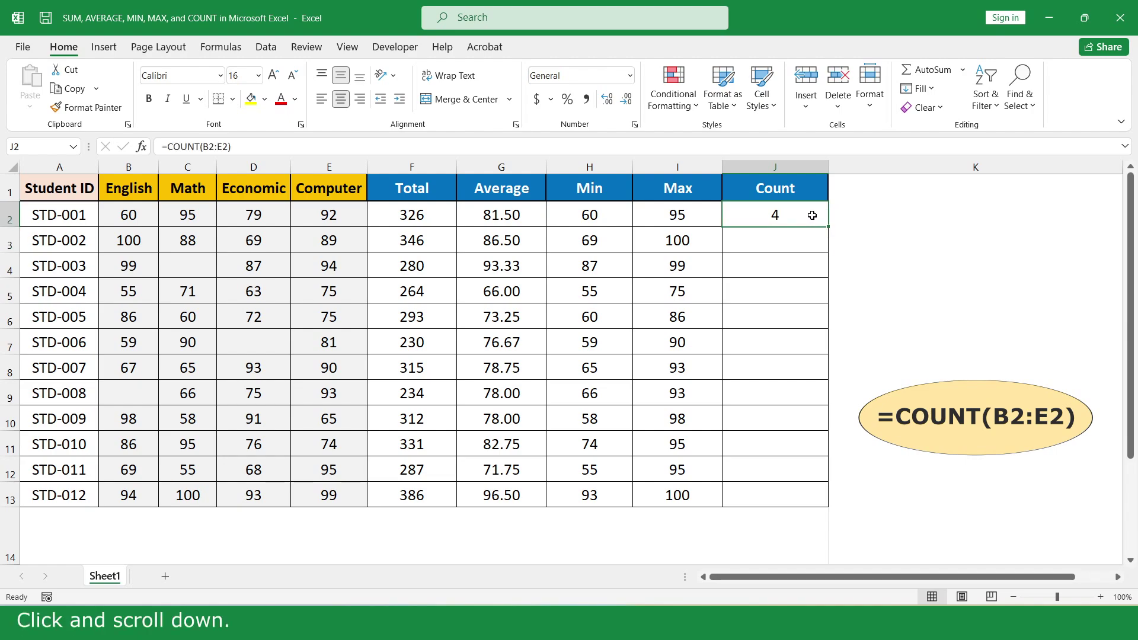
{"action": "left_click_drag", "start_coordinate": [828, 227], "coordinate": [811, 495]}
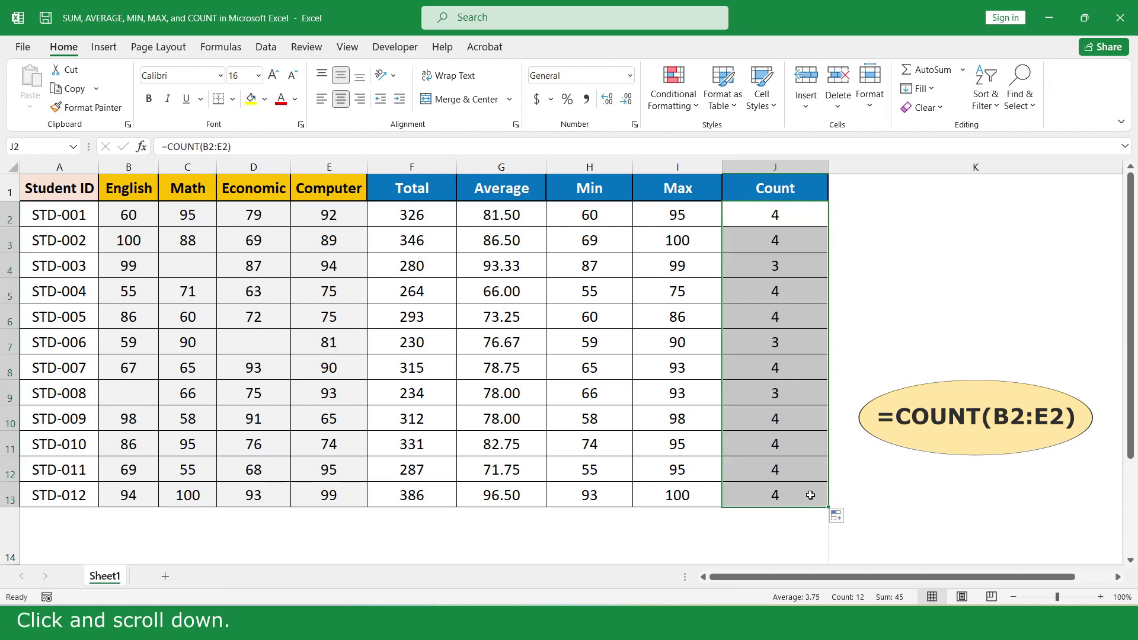
- Start typing 0 into STD-003's empty Math cell C4
{"action": "left_click", "coordinate": [204, 262]}
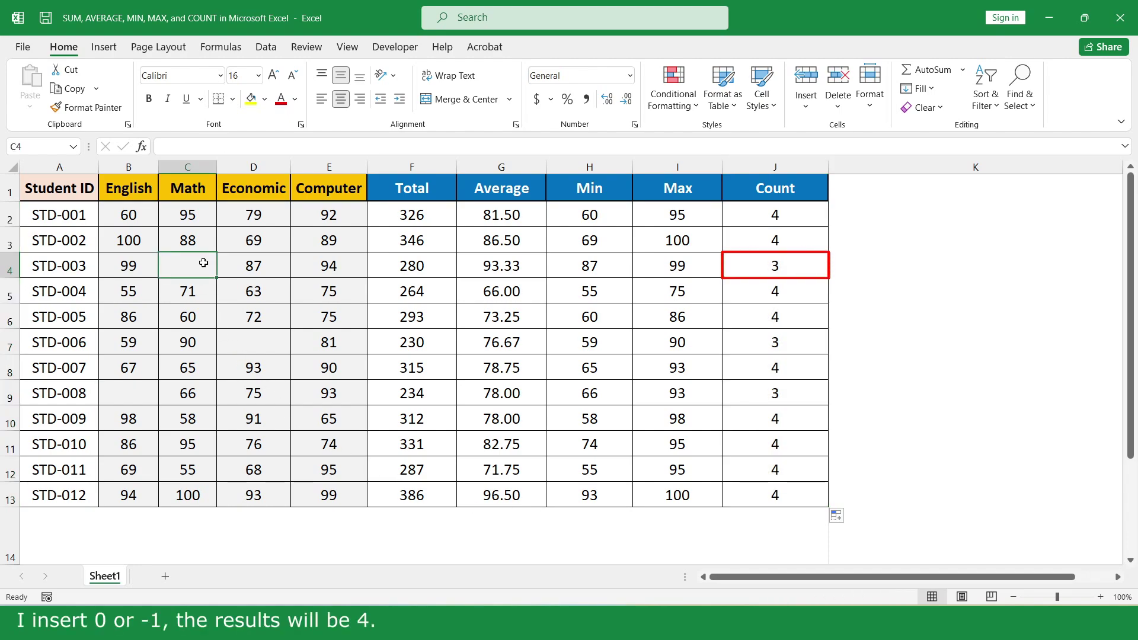
{"action": "type", "text": "0"}
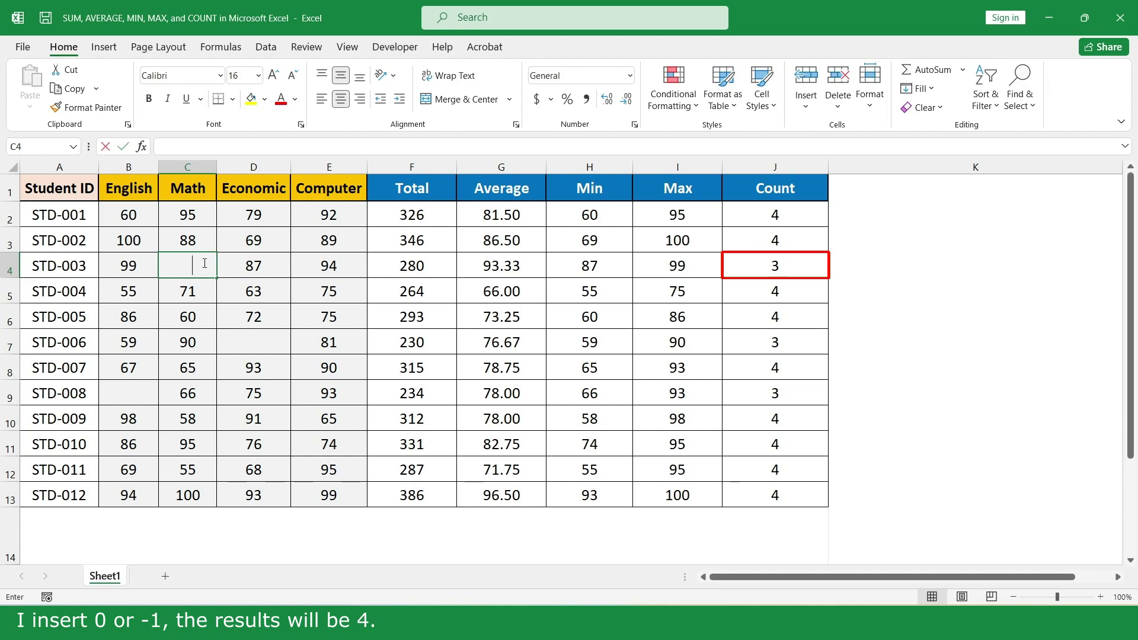